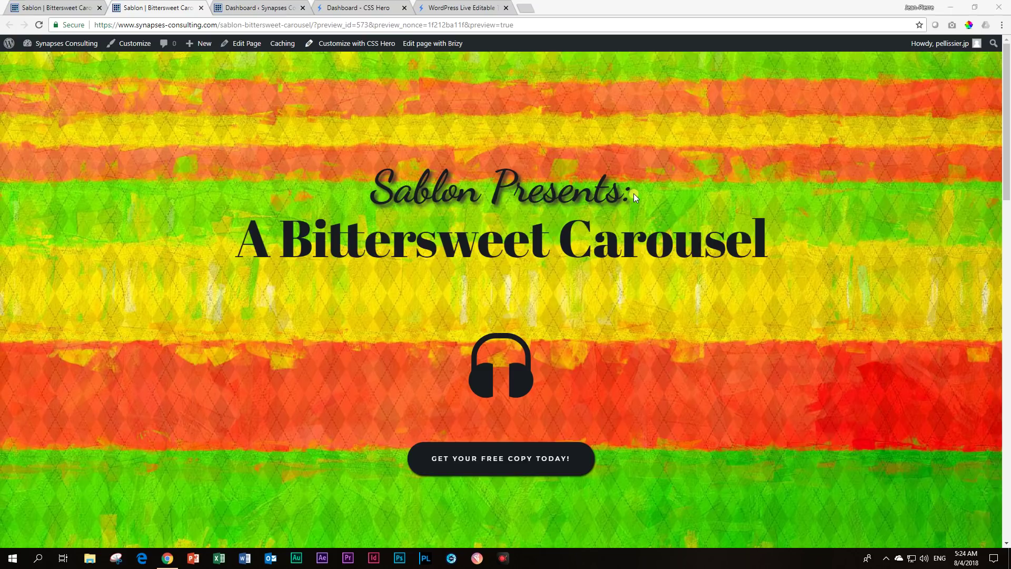
Scroll the Sablon preview page down to the Get Your Copy feedback form
{"action": "scroll", "coordinate": [580, 244], "scroll_direction": "down", "scroll_amount": 10}
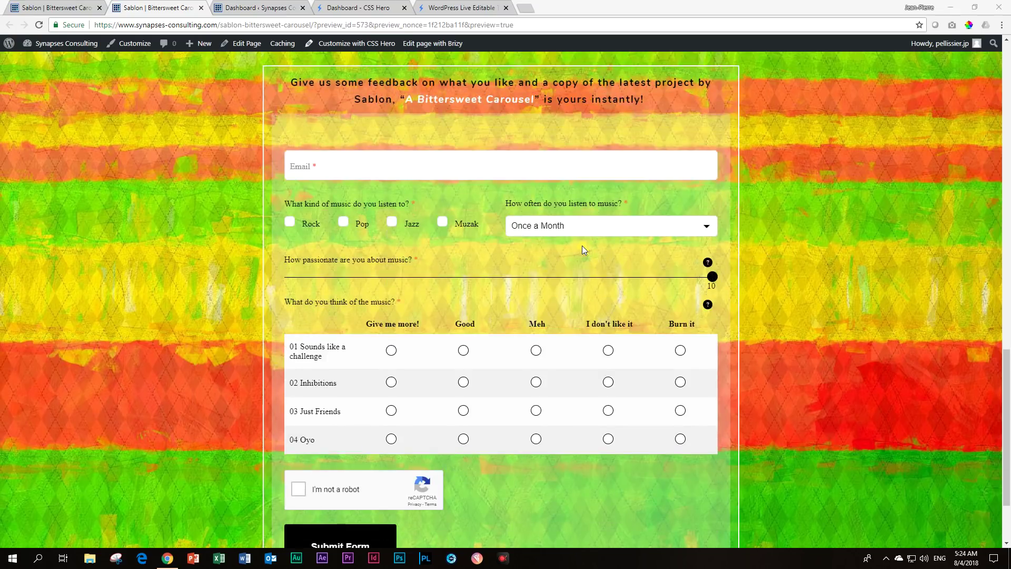
{"action": "scroll", "coordinate": [595, 235], "scroll_direction": "up", "scroll_amount": 2}
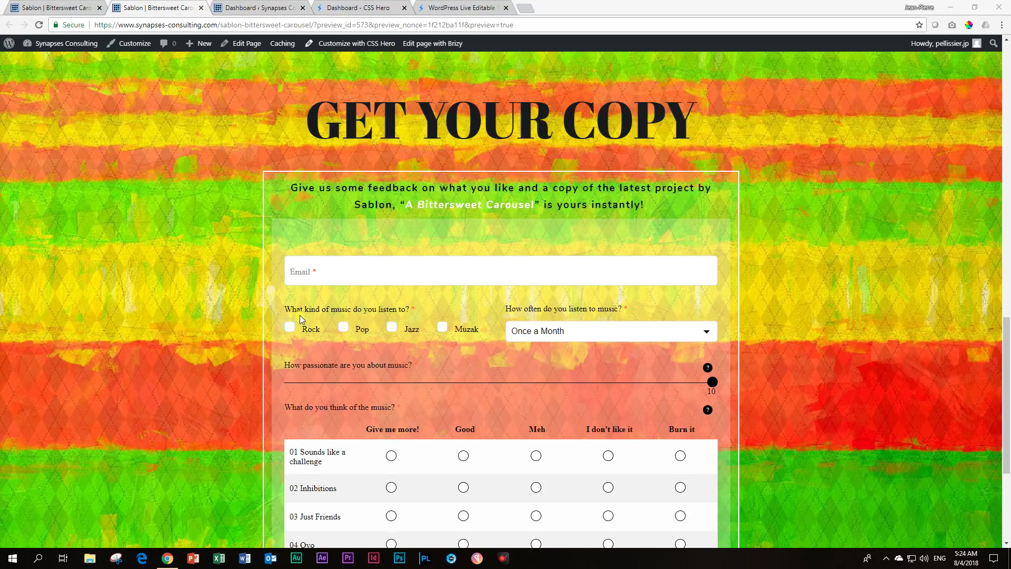
{"action": "scroll", "coordinate": [299, 315], "scroll_direction": "down", "scroll_amount": 2}
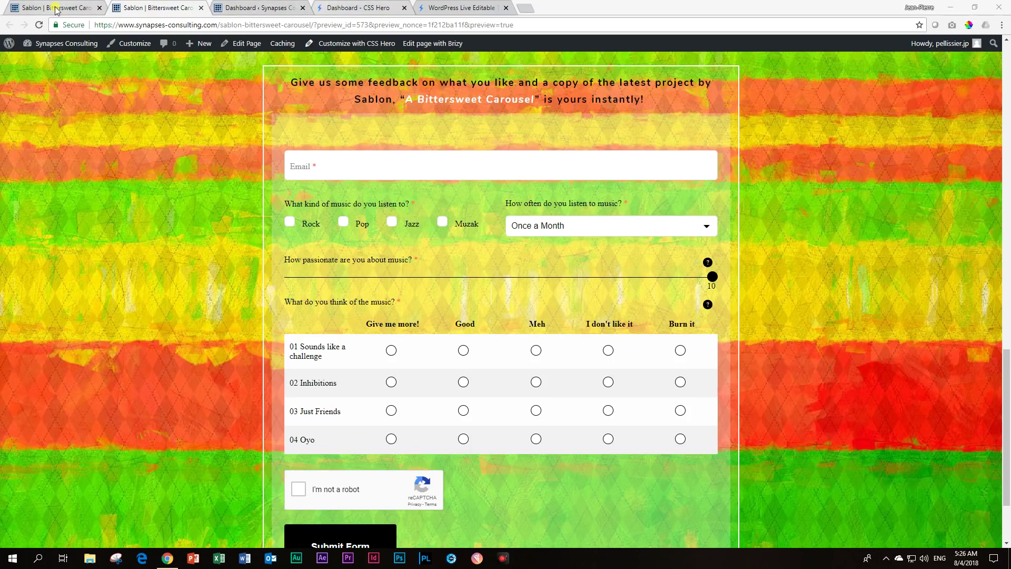
Look over the CSS Hero account dashboard and browse its Themes page
{"action": "left_click", "coordinate": [358, 7]}
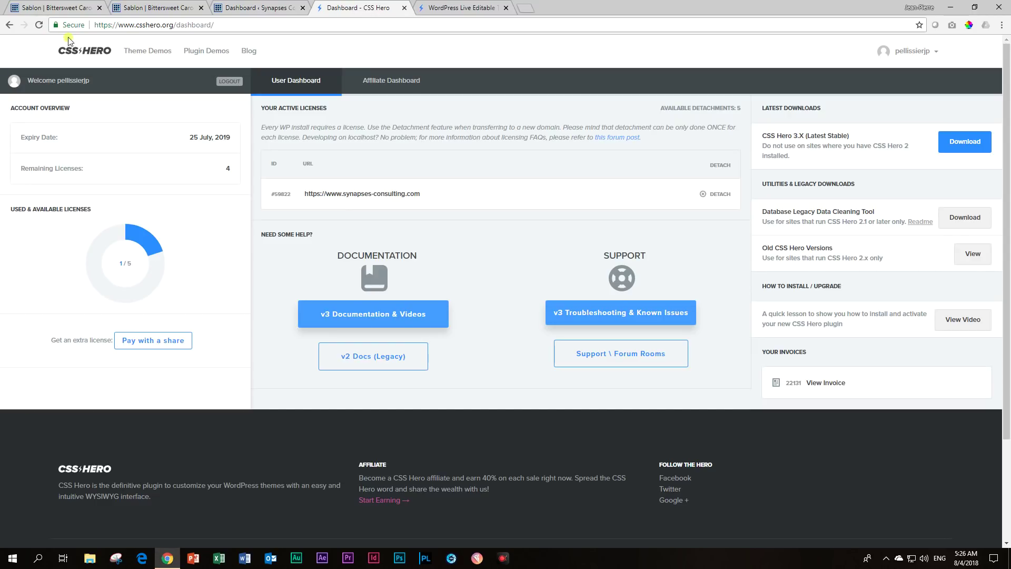
{"action": "left_click", "coordinate": [457, 4]}
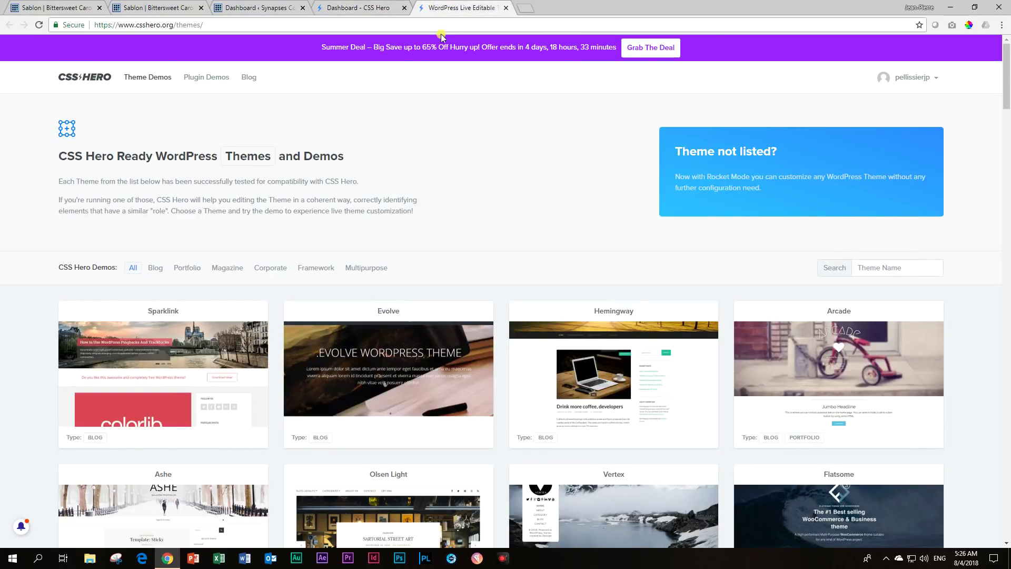
{"action": "scroll", "coordinate": [380, 201], "scroll_direction": "down", "scroll_amount": 4}
{"action": "mouse_move", "coordinate": [863, 183]}
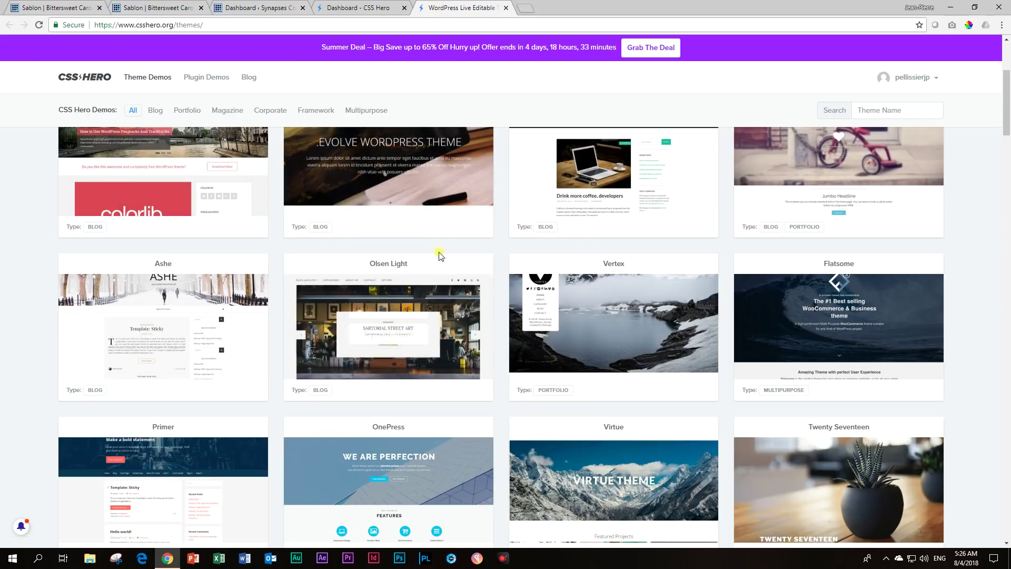
{"action": "scroll", "coordinate": [955, 220], "scroll_direction": "up", "scroll_amount": 2}
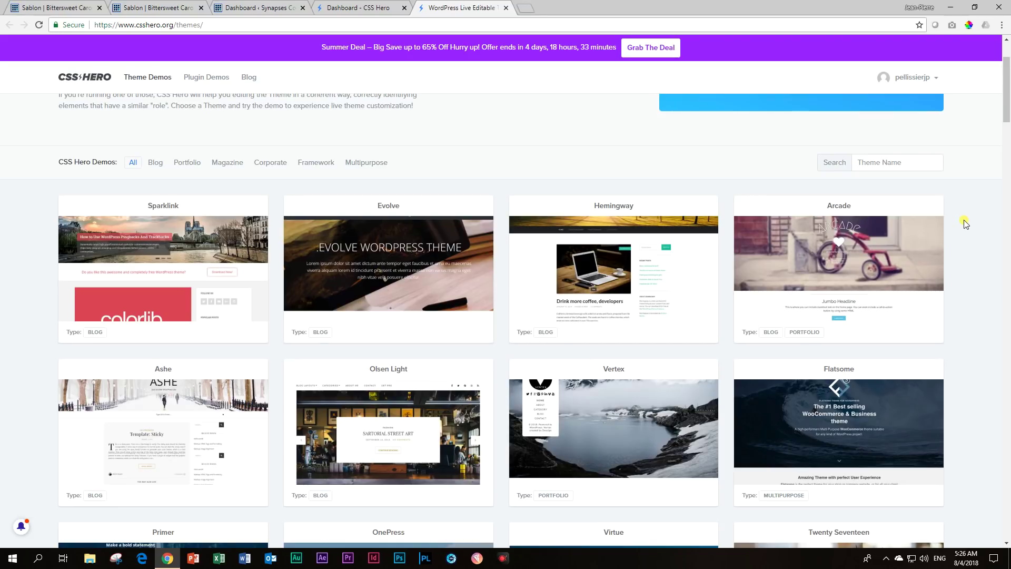
{"action": "scroll", "coordinate": [952, 220], "scroll_direction": "down", "scroll_amount": 1}
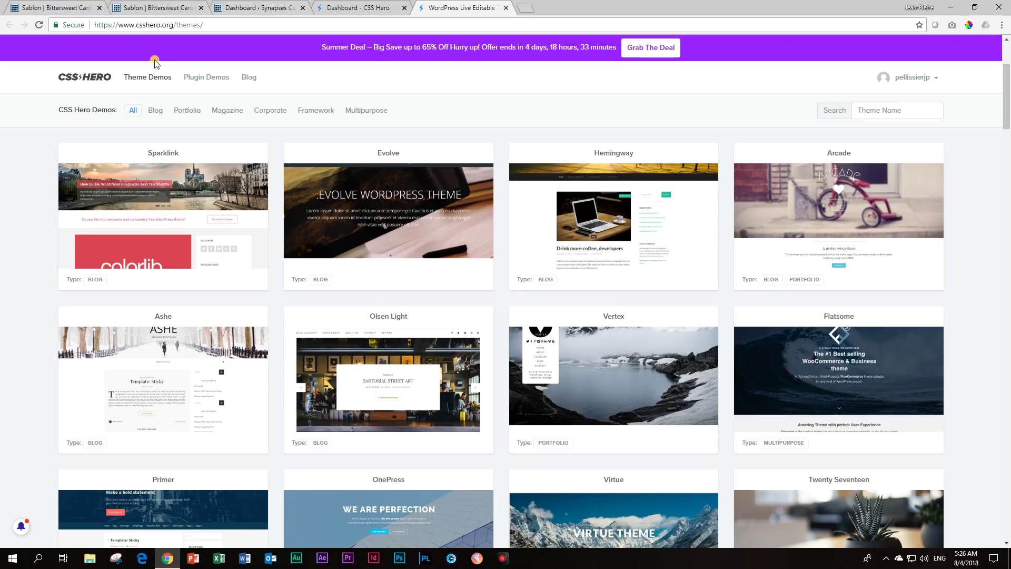
Return to the CSS Hero account dashboard and review the license list
{"action": "left_click", "coordinate": [341, 8]}
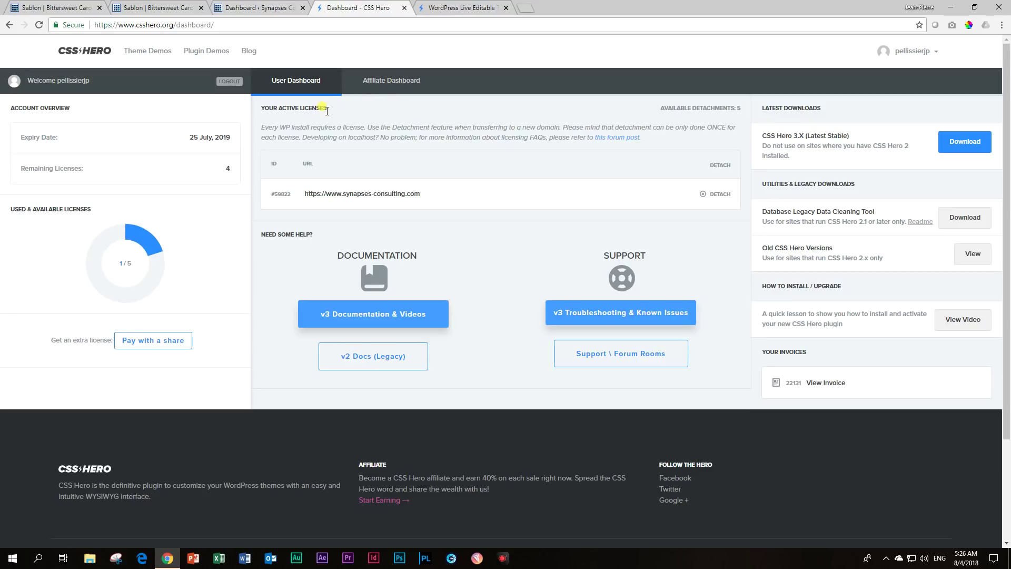
{"action": "left_click", "coordinate": [979, 149]}
{"action": "left_click", "coordinate": [58, 8]}
Open the Sablon | Bittersweet Carousel page from WordPress admin's All Pages list and launch CSS Hero
{"action": "left_click", "coordinate": [171, 5]}
{"action": "left_click", "coordinate": [235, 8]}
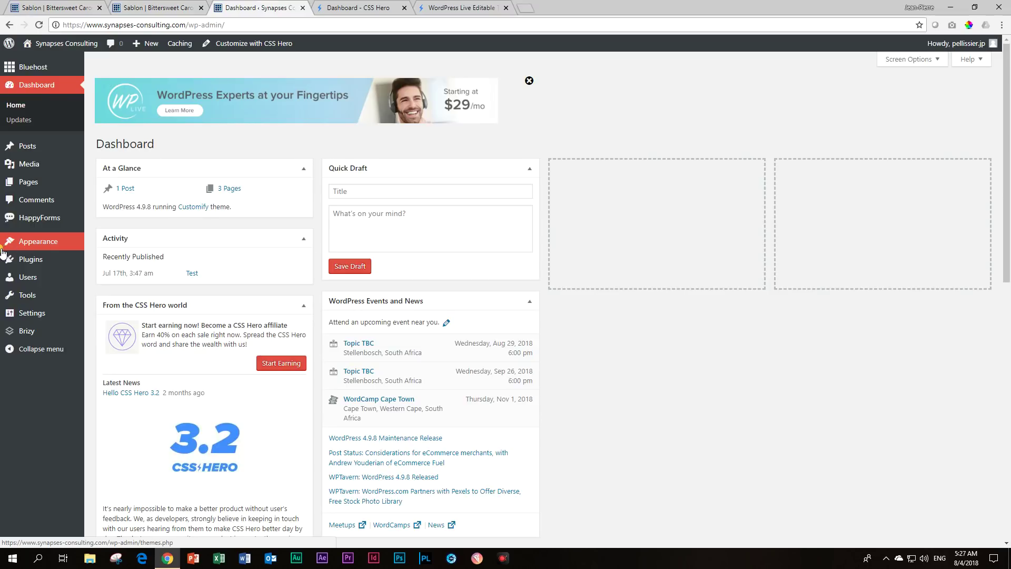
{"action": "left_click", "coordinate": [104, 262]}
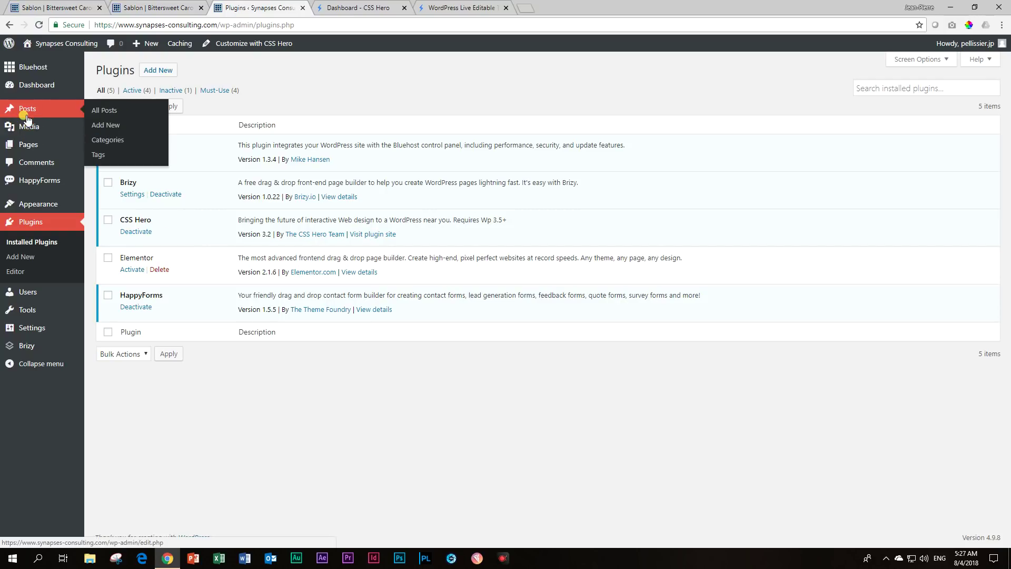
{"action": "mouse_move", "coordinate": [47, 149]}
{"action": "left_click", "coordinate": [94, 147]}
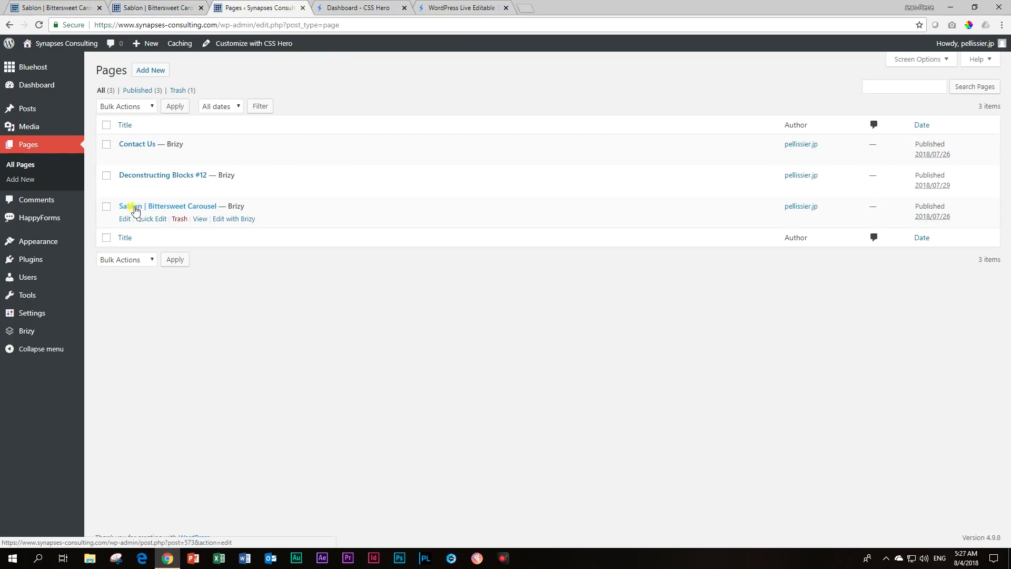
{"action": "left_click", "coordinate": [169, 207]}
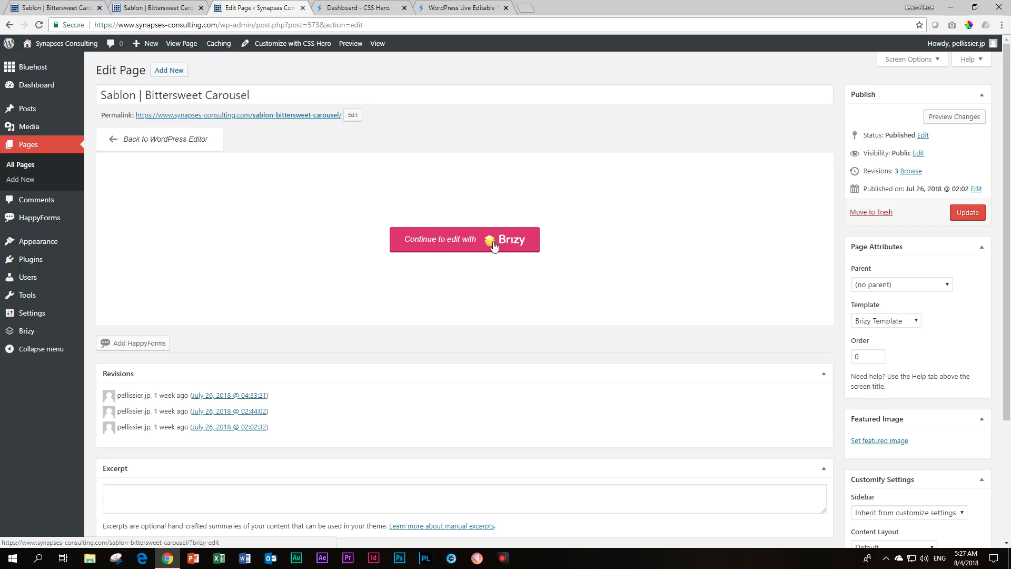
{"action": "left_click", "coordinate": [268, 46]}
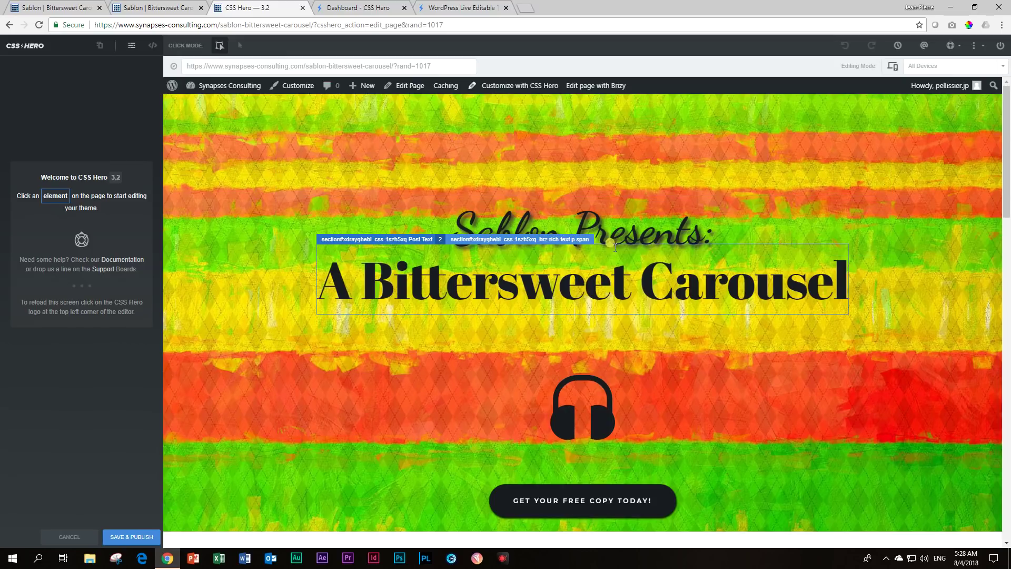
Target the headphone icon element (.brz .brz-icon-svg) in CSS Hero for styling
{"action": "left_click", "coordinate": [567, 500]}
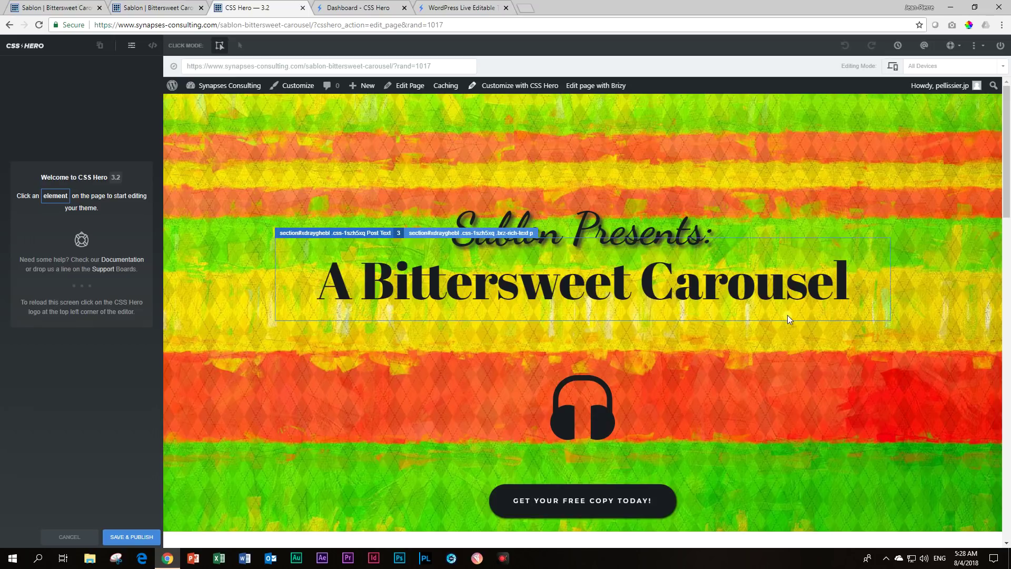
{"action": "scroll", "coordinate": [874, 324], "scroll_direction": "down", "scroll_amount": 5}
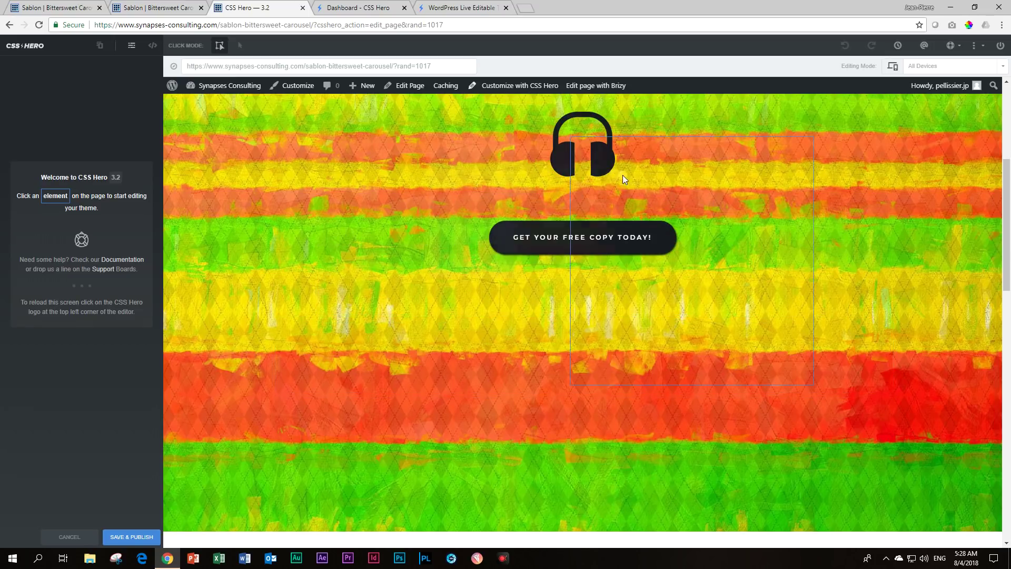
{"action": "scroll", "coordinate": [623, 179], "scroll_direction": "up", "scroll_amount": 3}
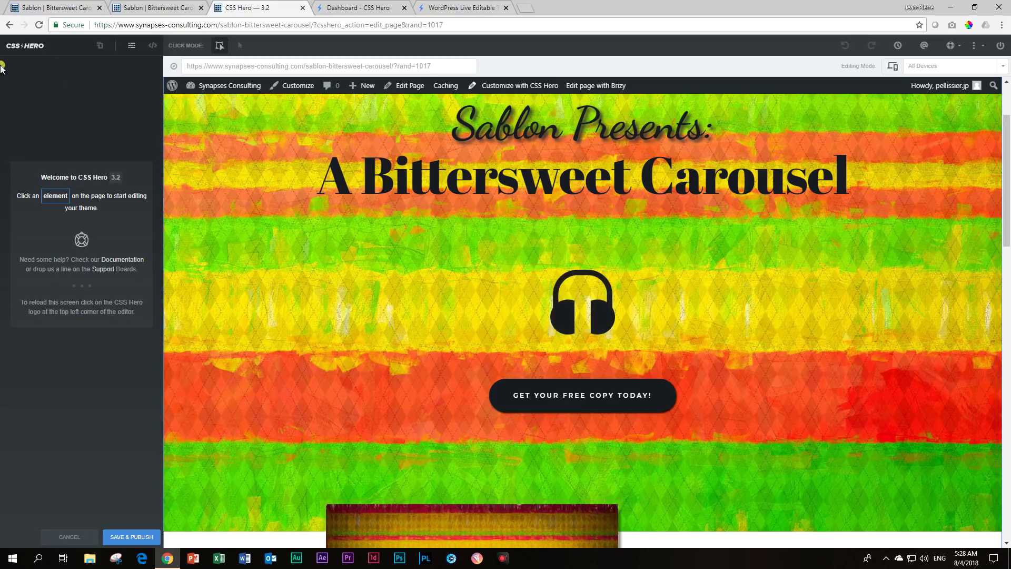
{"action": "left_click", "coordinate": [585, 306]}
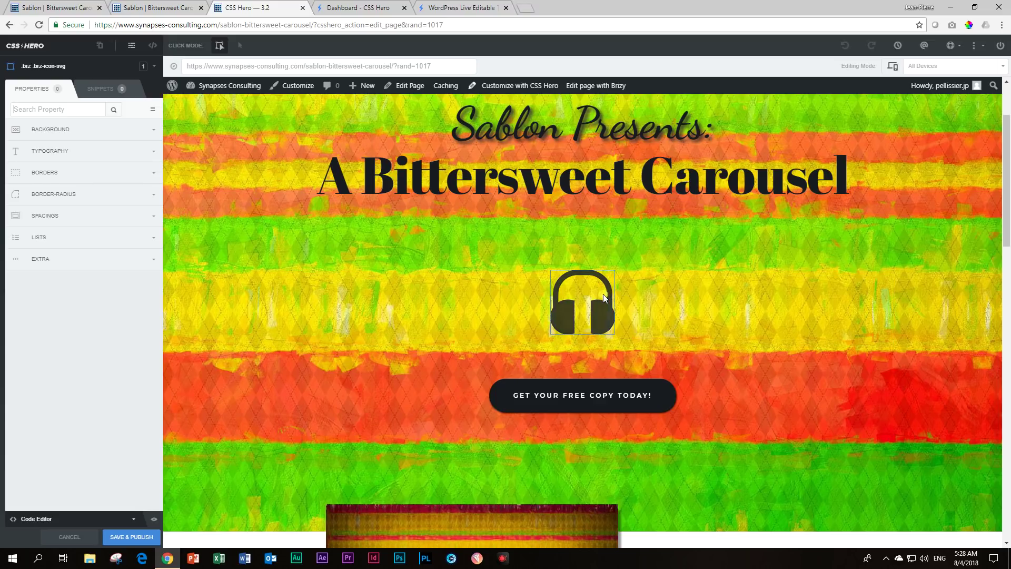
{"action": "left_click", "coordinate": [601, 294]}
Give the headphone icon a 3px solid border
{"action": "left_click", "coordinate": [146, 171]}
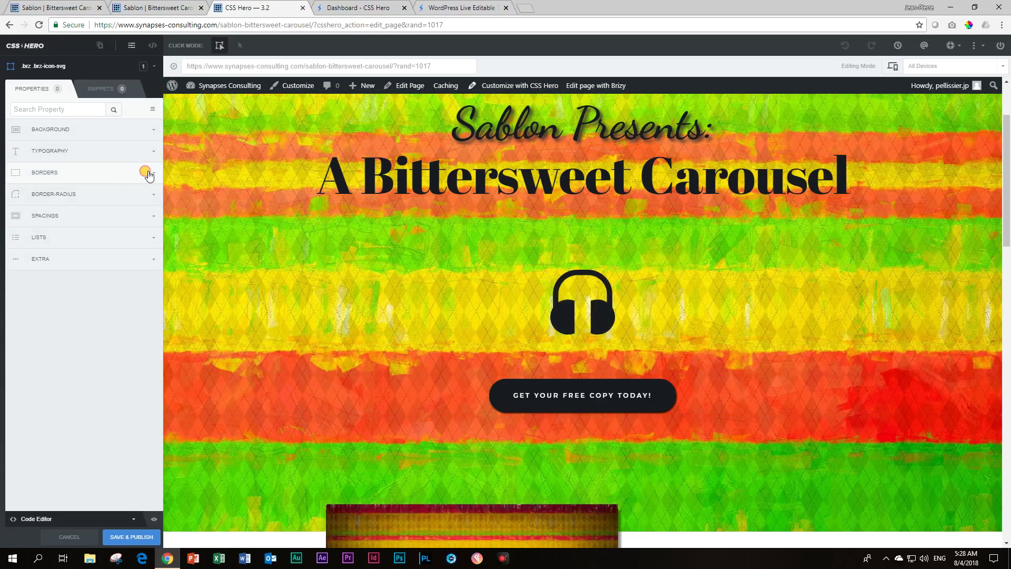
{"action": "left_click_drag", "start_coordinate": [22, 230], "coordinate": [20, 235]}
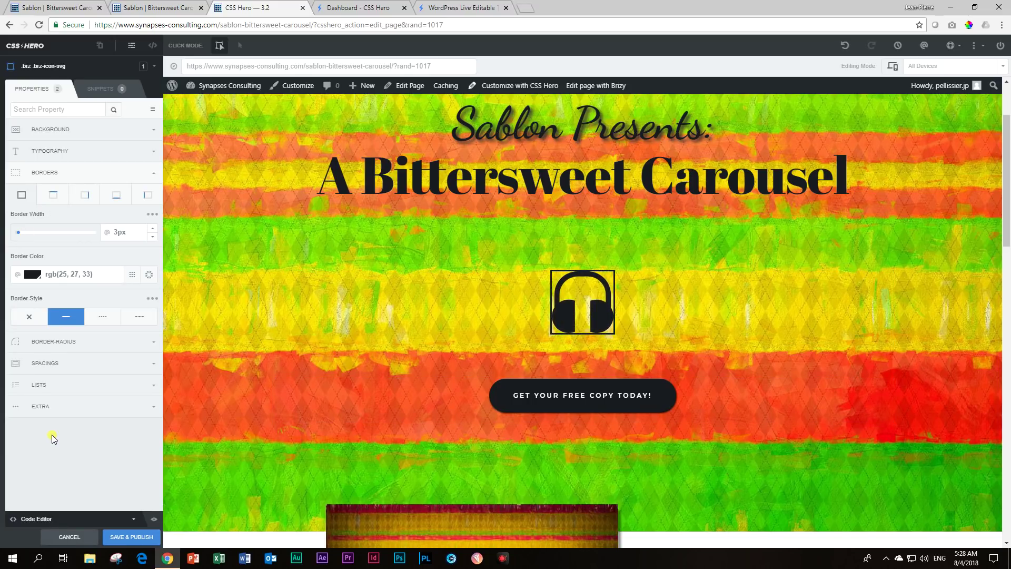
{"action": "left_click", "coordinate": [154, 179]}
Raise the headphone icon's top padding in the Spacings settings
{"action": "left_click", "coordinate": [71, 214]}
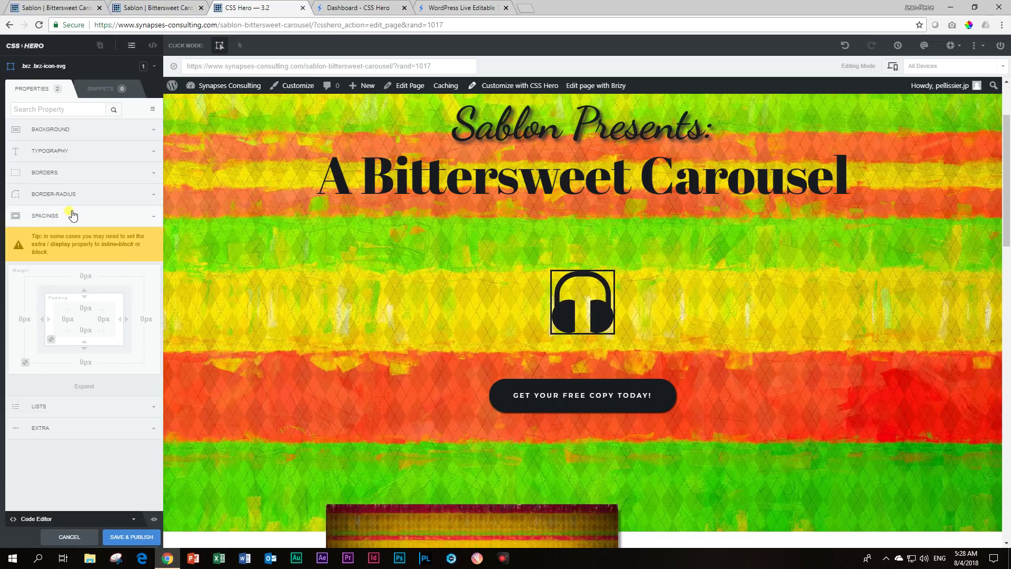
{"action": "left_click", "coordinate": [79, 308]}
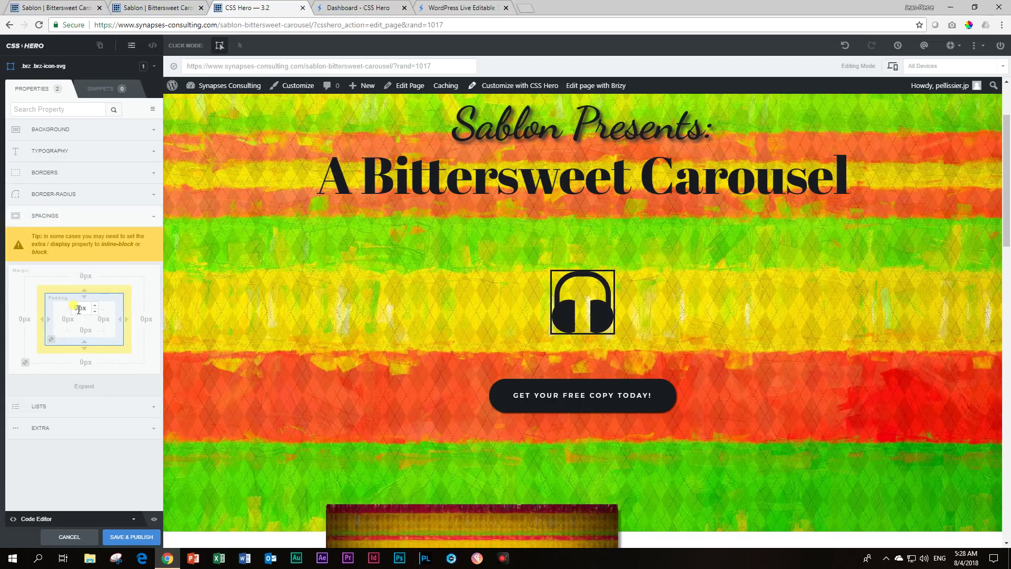
{"action": "left_click", "coordinate": [79, 302]}
{"action": "left_click", "coordinate": [94, 305]}
{"action": "left_click", "coordinate": [94, 305]}
{"action": "left_click", "coordinate": [95, 306]}
{"action": "left_click", "coordinate": [94, 306]}
{"action": "left_click", "coordinate": [95, 306]}
{"action": "left_click", "coordinate": [95, 306]}
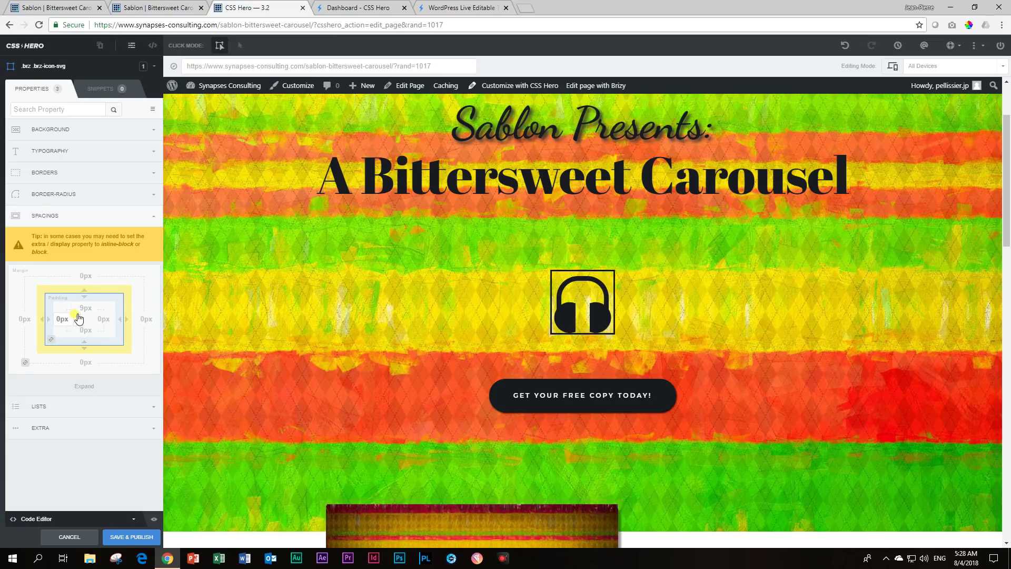
Set the icon's bottom padding to 8px, left to 7px and right to 9px
{"action": "left_click", "coordinate": [84, 330]}
{"action": "double_click", "coordinate": [84, 330]}
{"action": "left_click", "coordinate": [63, 319]}
{"action": "double_click", "coordinate": [73, 321]}
{"action": "type", "text": "5"}
{"action": "double_click", "coordinate": [77, 319]}
{"action": "type", "text": "8"}
{"action": "key", "text": "Down"}
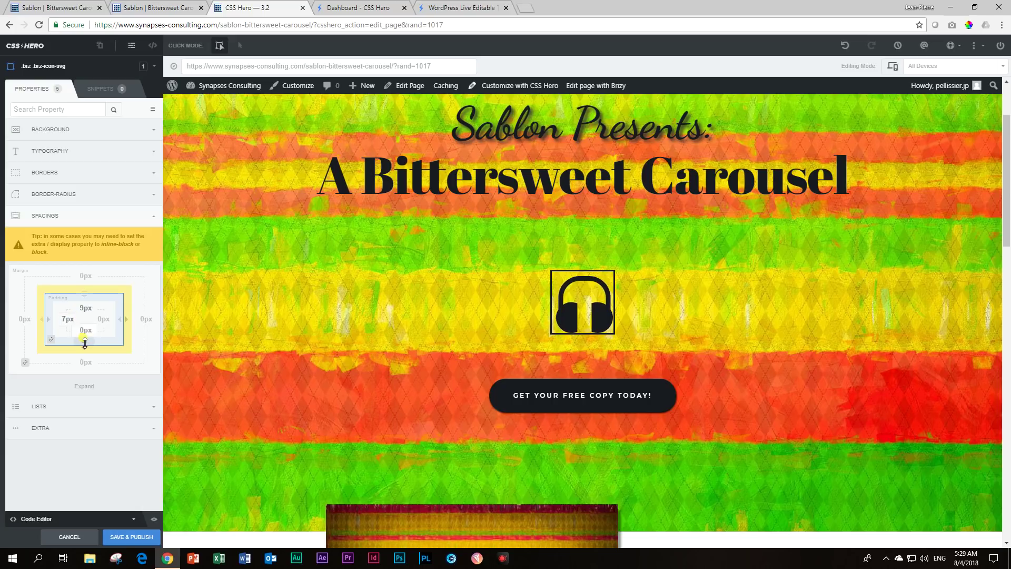
{"action": "left_click_drag", "start_coordinate": [87, 339], "coordinate": [87, 349]}
{"action": "left_click_drag", "start_coordinate": [117, 319], "coordinate": [129, 325]}
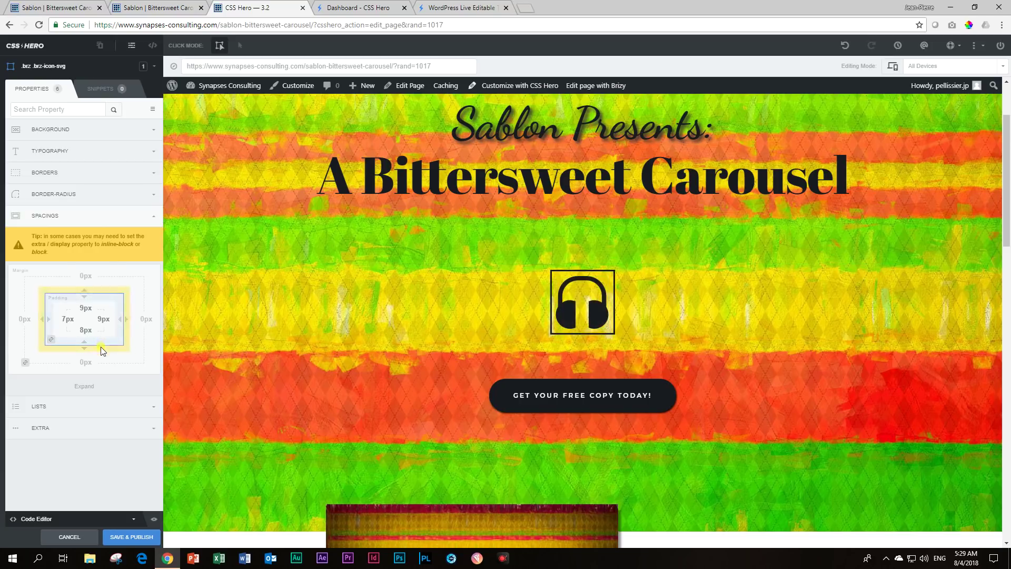
{"action": "left_click", "coordinate": [139, 199]}
Set the headphone icon frame's border radius to 75px so it becomes a circle
{"action": "left_click", "coordinate": [14, 233]}
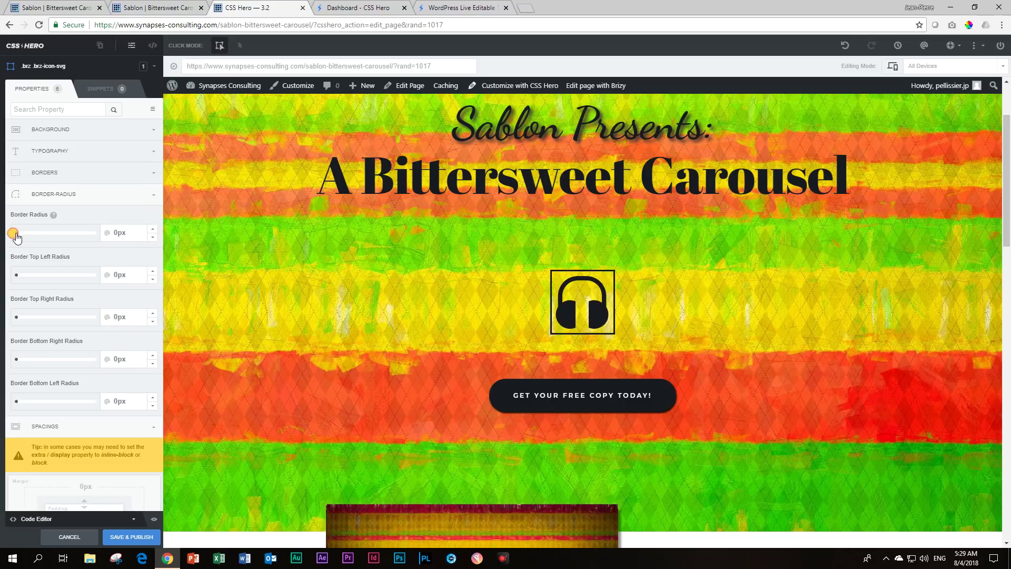
{"action": "left_click_drag", "start_coordinate": [15, 236], "coordinate": [29, 238]}
{"action": "left_click", "coordinate": [148, 215]}
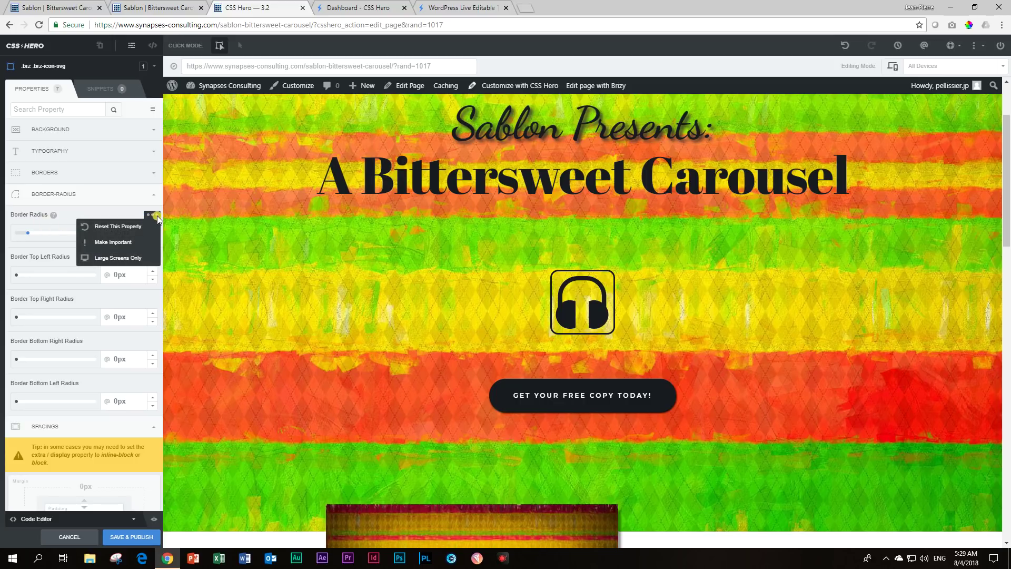
{"action": "left_click", "coordinate": [112, 232]}
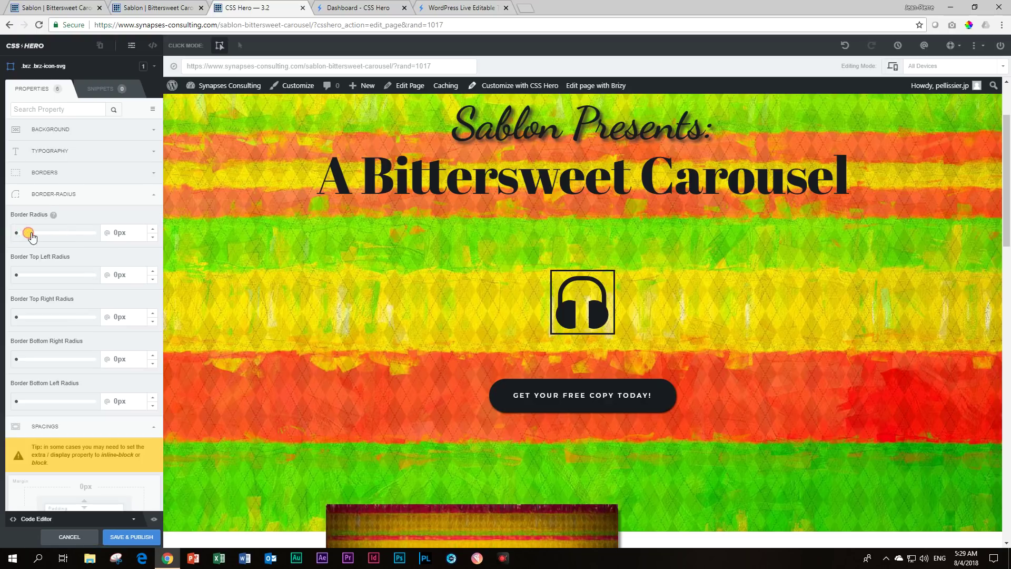
{"action": "left_click_drag", "start_coordinate": [14, 232], "coordinate": [75, 238]}
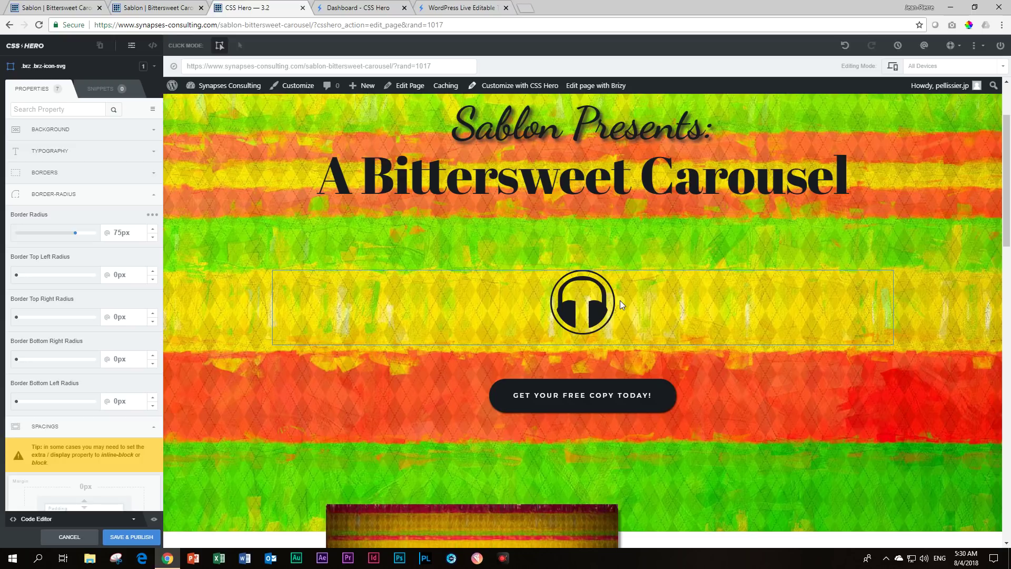
Select the feedback form's Email label and show its Times New Roman, 16px typography settings
{"action": "scroll", "coordinate": [653, 273], "scroll_direction": "down", "scroll_amount": 6}
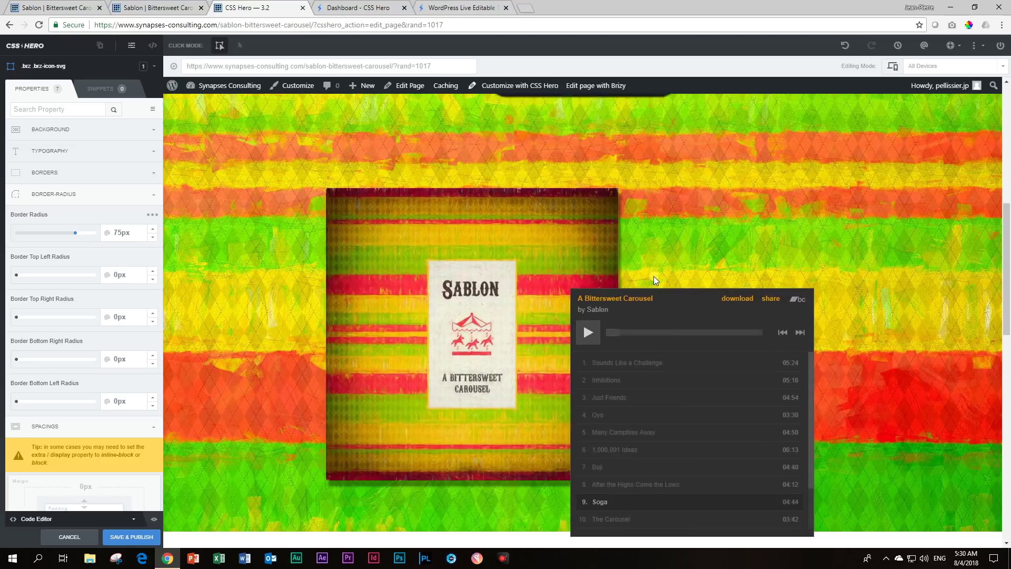
{"action": "scroll", "coordinate": [654, 279], "scroll_direction": "down", "scroll_amount": 8}
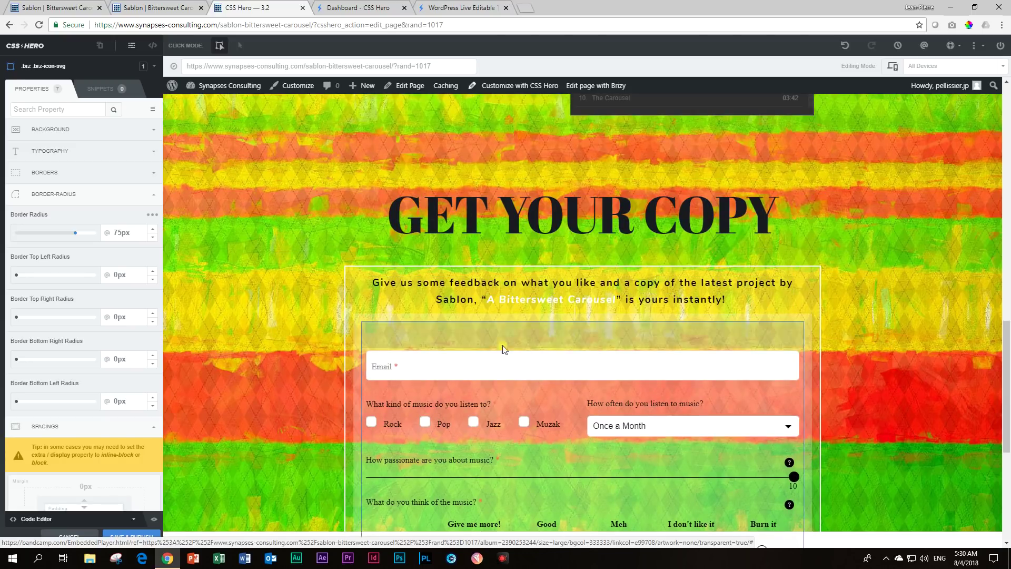
{"action": "scroll", "coordinate": [411, 382], "scroll_direction": "down", "scroll_amount": 5}
{"action": "scroll", "coordinate": [413, 378], "scroll_direction": "up", "scroll_amount": 1}
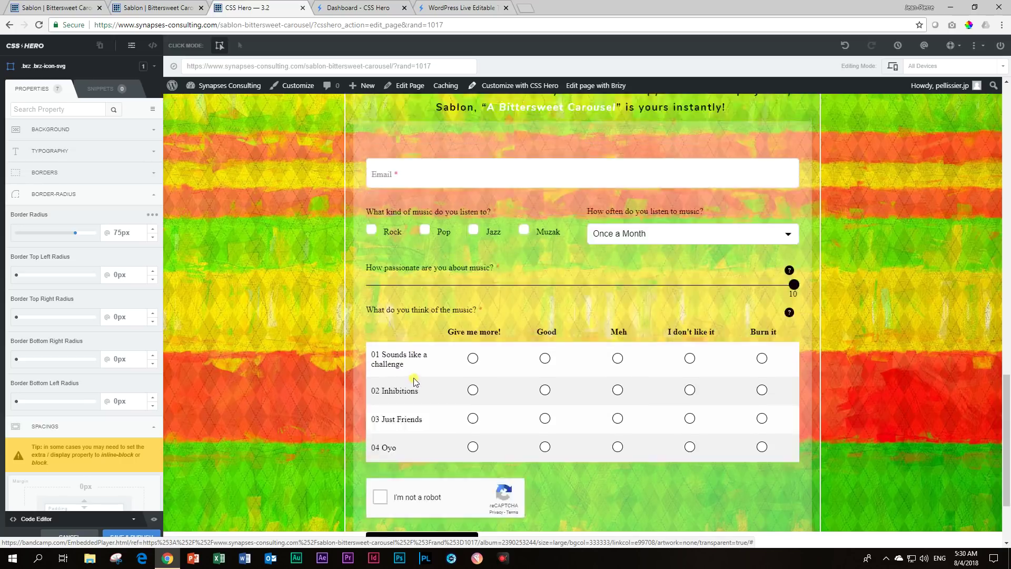
{"action": "scroll", "coordinate": [412, 378], "scroll_direction": "up", "scroll_amount": 2}
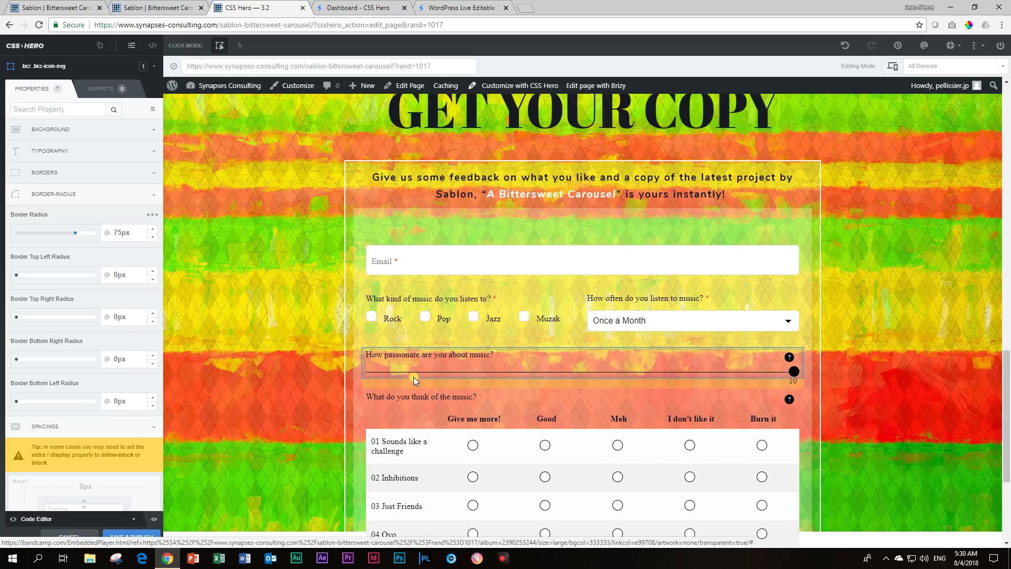
{"action": "left_click", "coordinate": [383, 266]}
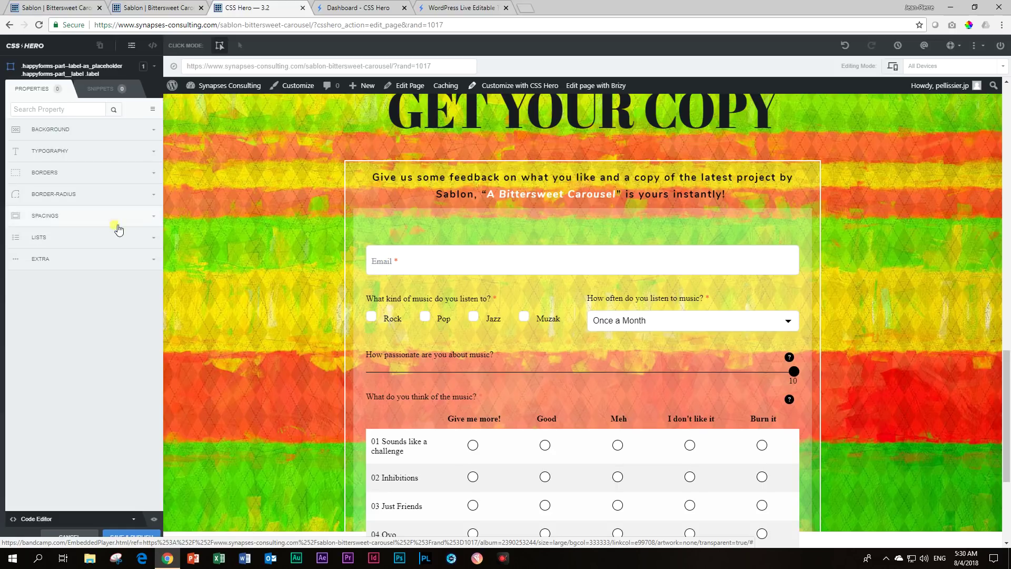
{"action": "left_click", "coordinate": [72, 158]}
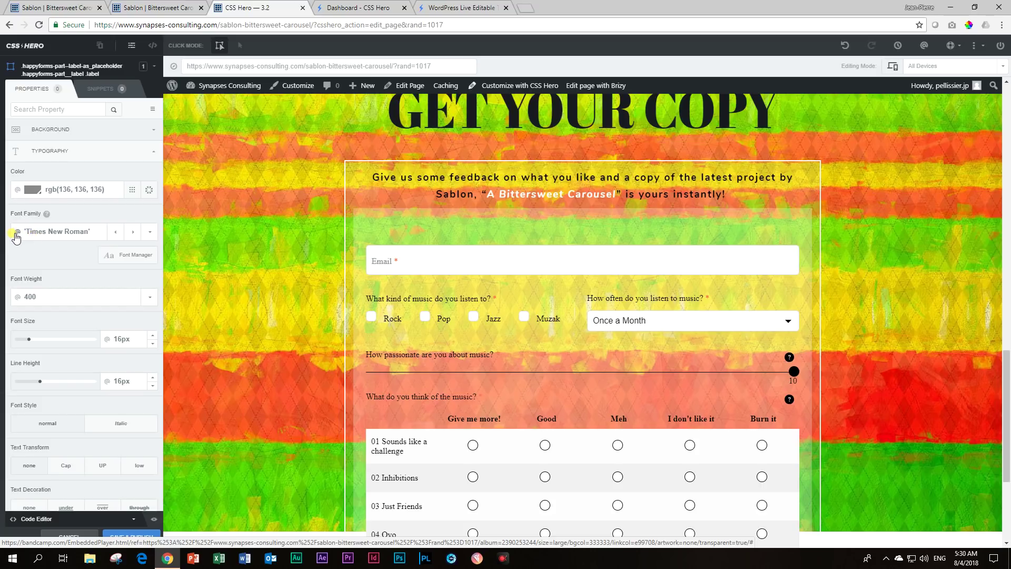
Change the Email label's font family to Raleway
{"action": "left_click", "coordinate": [150, 232]}
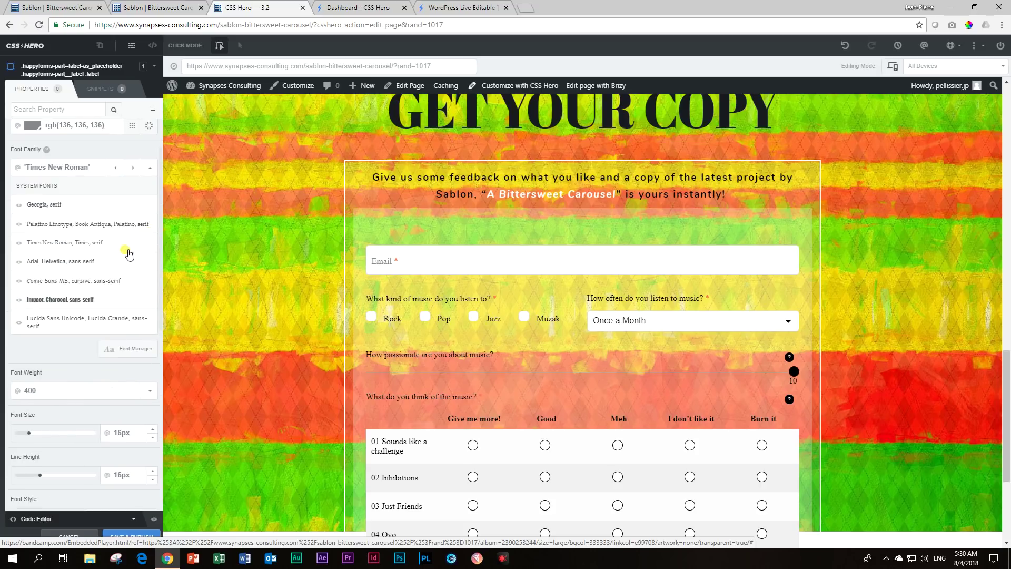
{"action": "scroll", "coordinate": [129, 254], "scroll_direction": "down", "scroll_amount": 5}
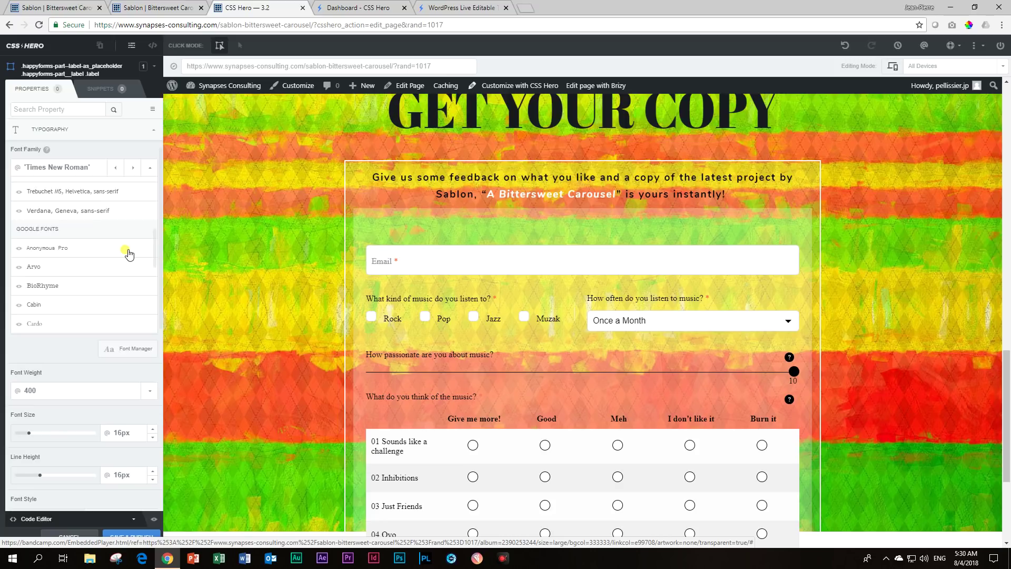
{"action": "scroll", "coordinate": [128, 253], "scroll_direction": "down", "scroll_amount": 5}
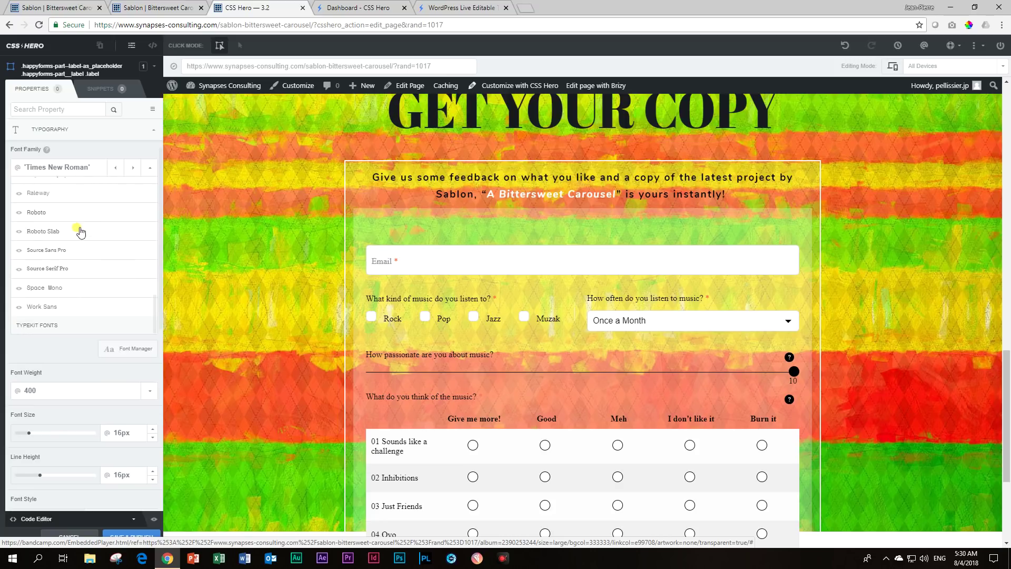
{"action": "left_click", "coordinate": [48, 198]}
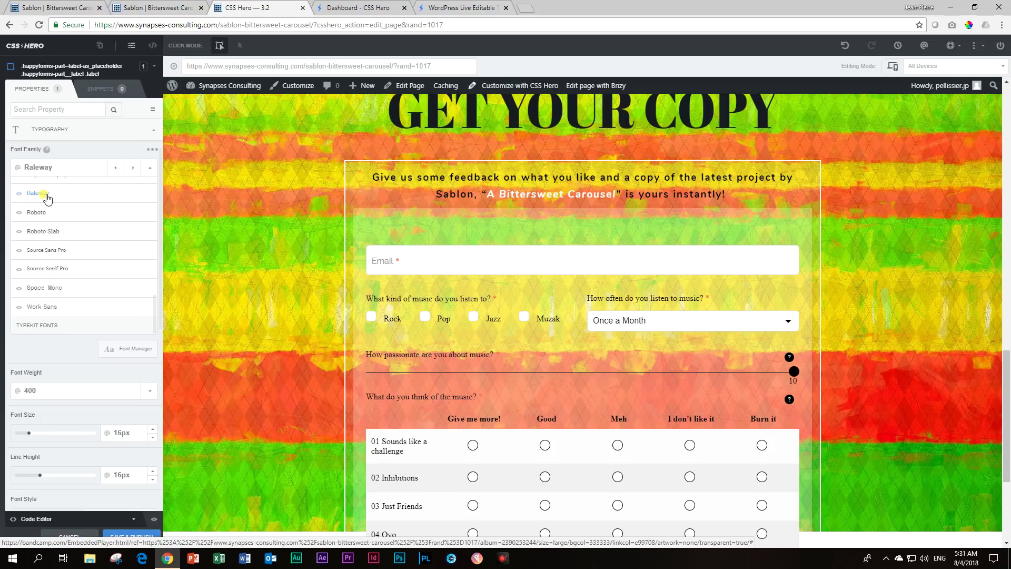
Set the form's question labels to the Raleway font
{"action": "left_click", "coordinate": [420, 301]}
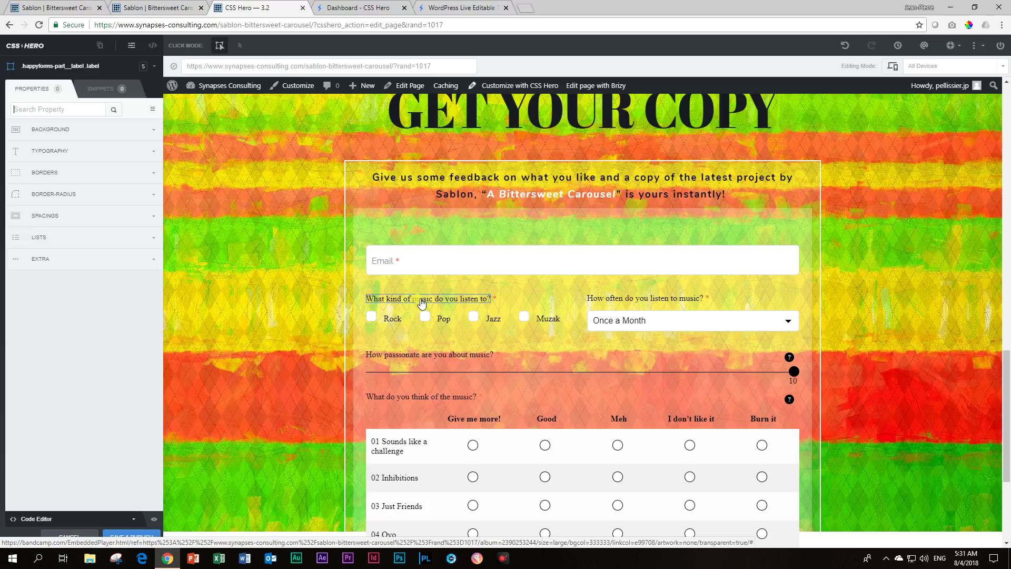
{"action": "left_click", "coordinate": [136, 151]}
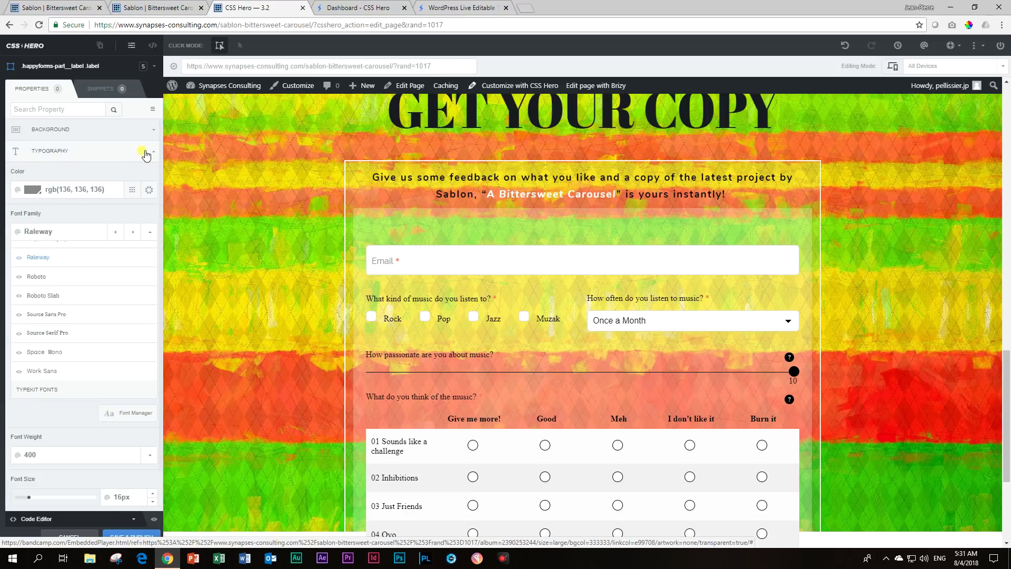
{"action": "left_click", "coordinate": [39, 262]}
{"action": "scroll", "coordinate": [69, 277], "scroll_direction": "up", "scroll_amount": 3}
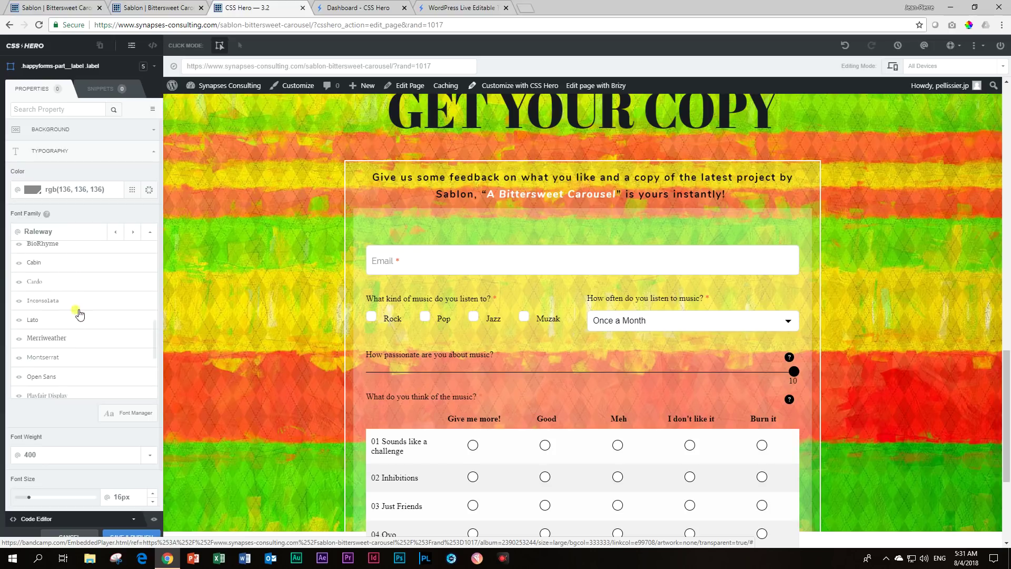
{"action": "left_click", "coordinate": [39, 309]}
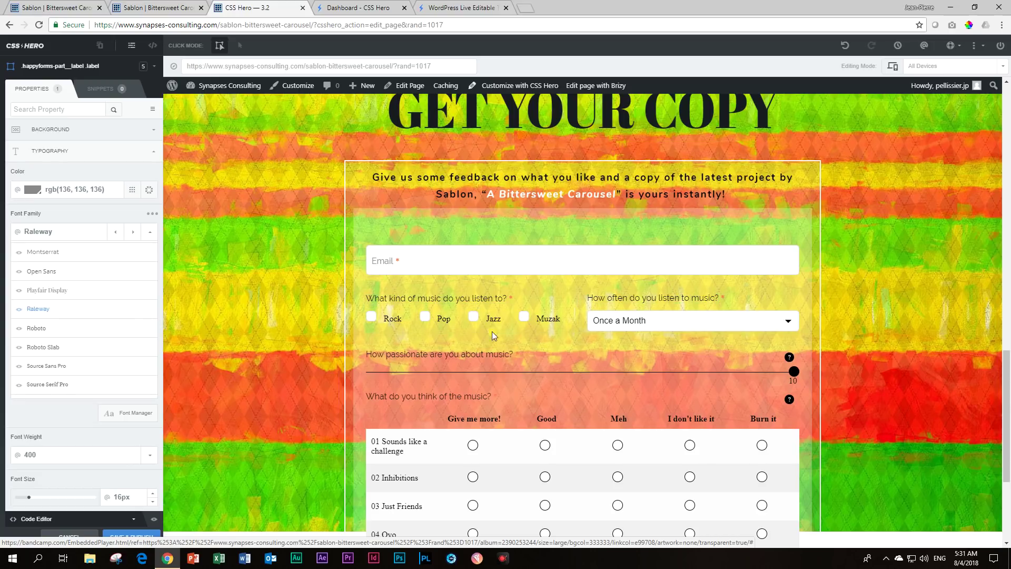
{"action": "scroll", "coordinate": [442, 377], "scroll_direction": "down", "scroll_amount": 3}
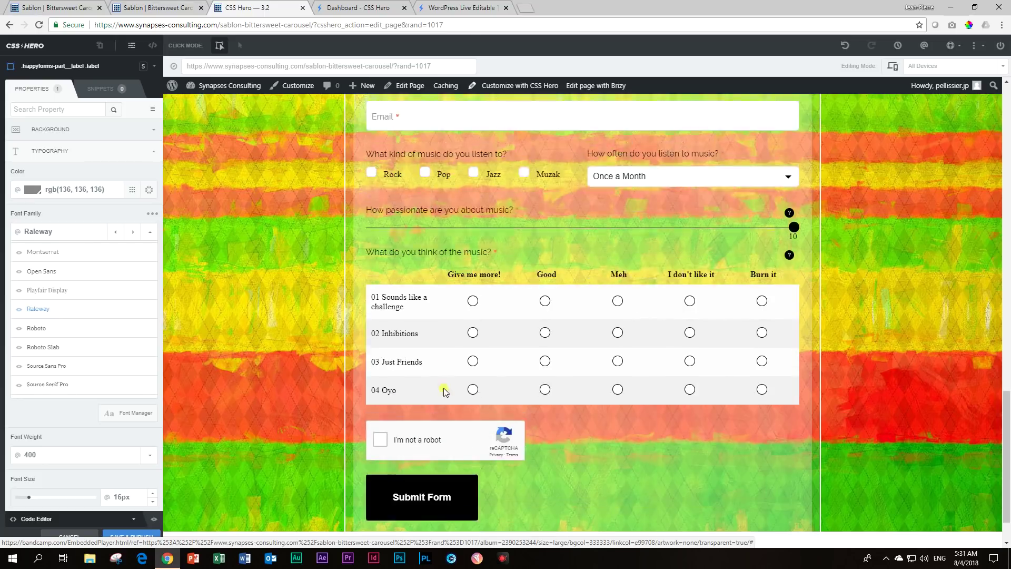
{"action": "scroll", "coordinate": [452, 383], "scroll_direction": "up", "scroll_amount": 3}
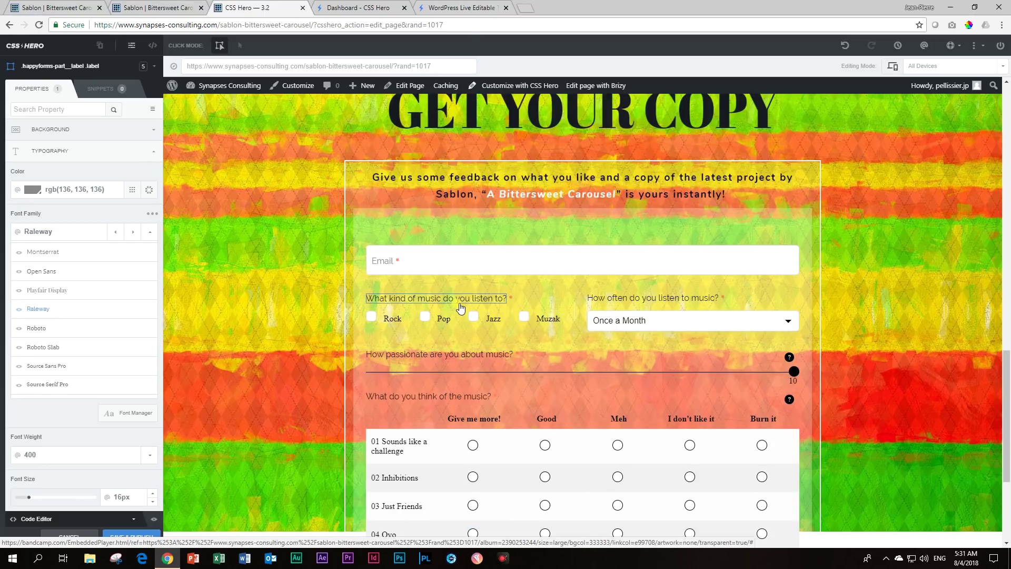
Set the checkbox option labels, such as Rock, to Raleway
{"action": "left_click", "coordinate": [390, 318]}
{"action": "left_click", "coordinate": [147, 157]}
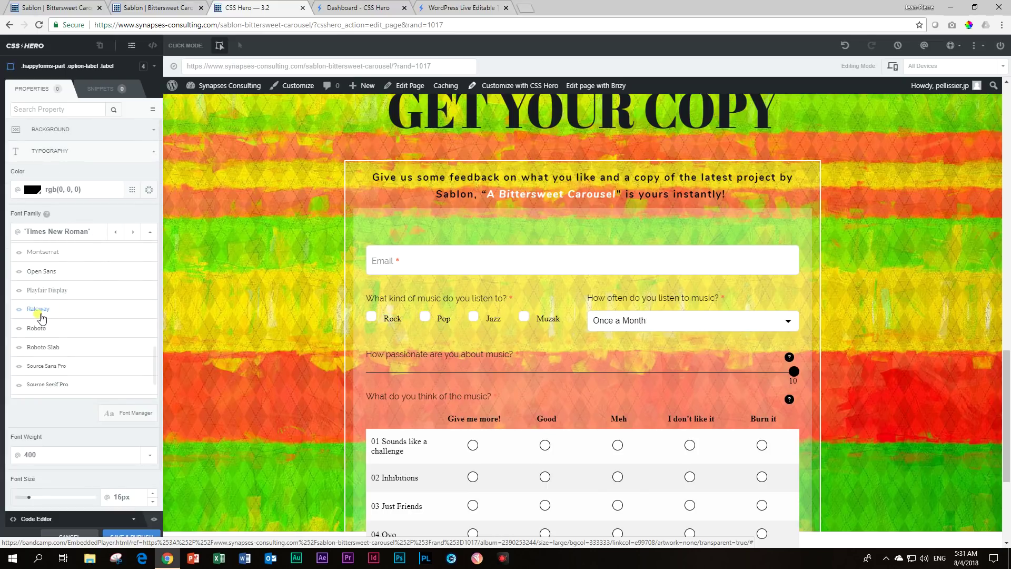
{"action": "left_click", "coordinate": [35, 328]}
{"action": "left_click", "coordinate": [39, 310]}
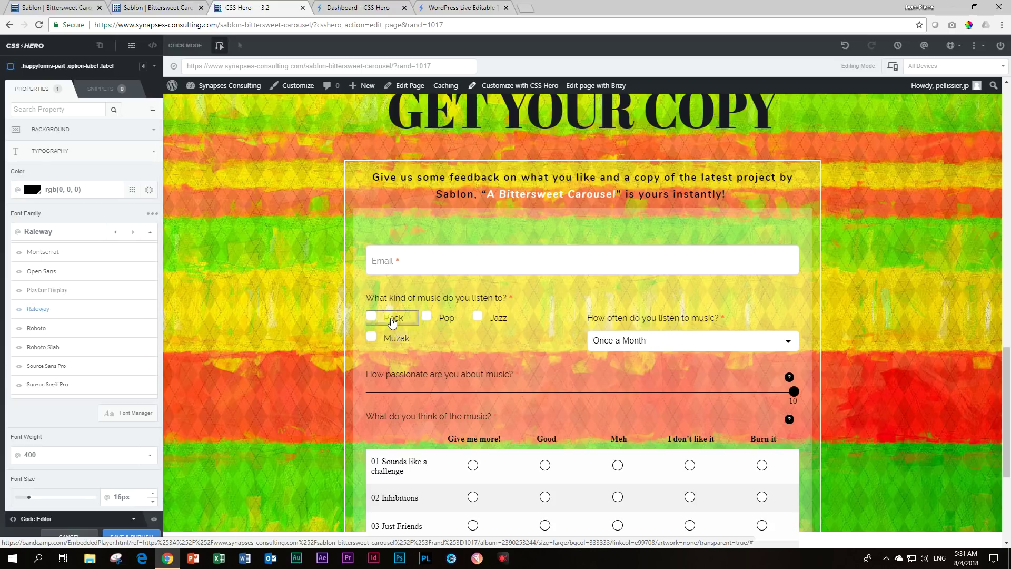
Set the rating table's song-title rows to Raleway and scroll through the form to check
{"action": "scroll", "coordinate": [445, 337], "scroll_direction": "down", "scroll_amount": 1}
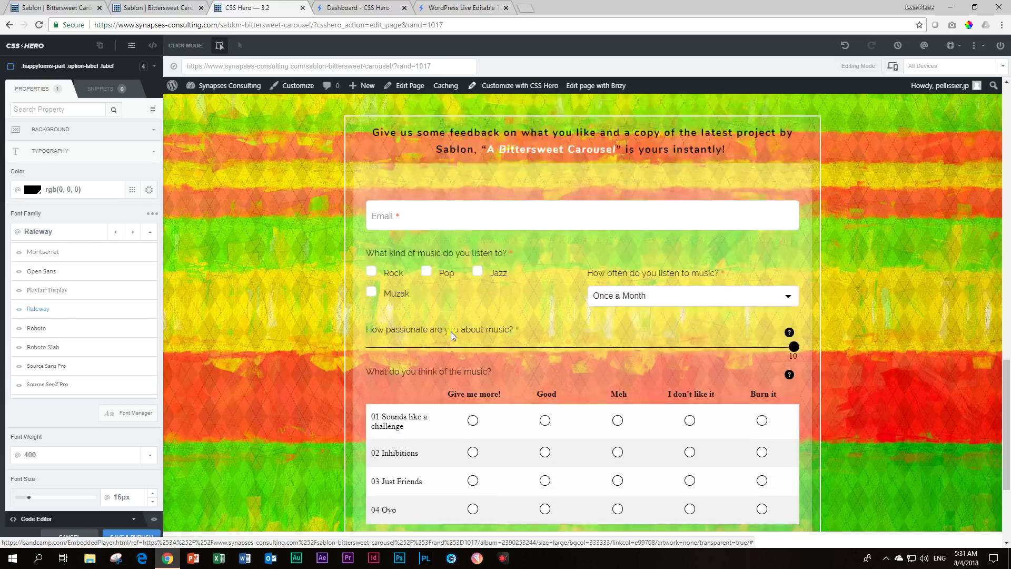
{"action": "scroll", "coordinate": [451, 330], "scroll_direction": "down", "scroll_amount": 3}
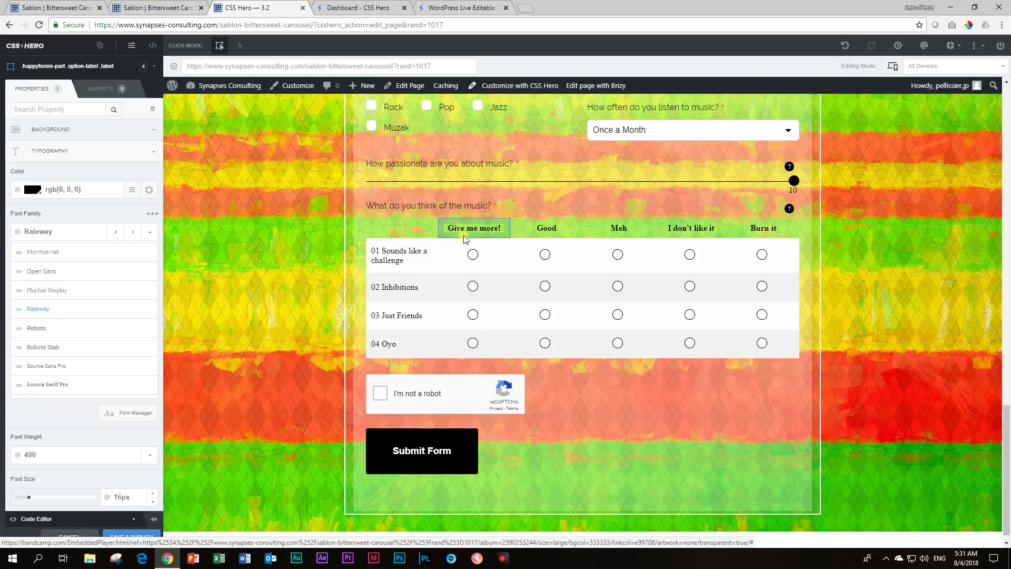
{"action": "left_click", "coordinate": [465, 238]}
{"action": "left_click", "coordinate": [126, 153]}
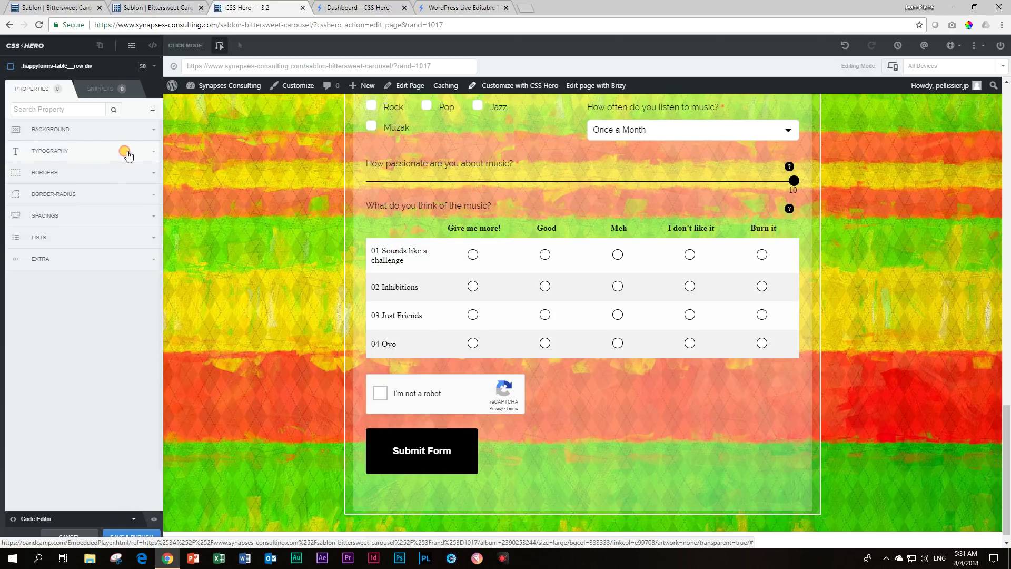
{"action": "left_click", "coordinate": [51, 309]}
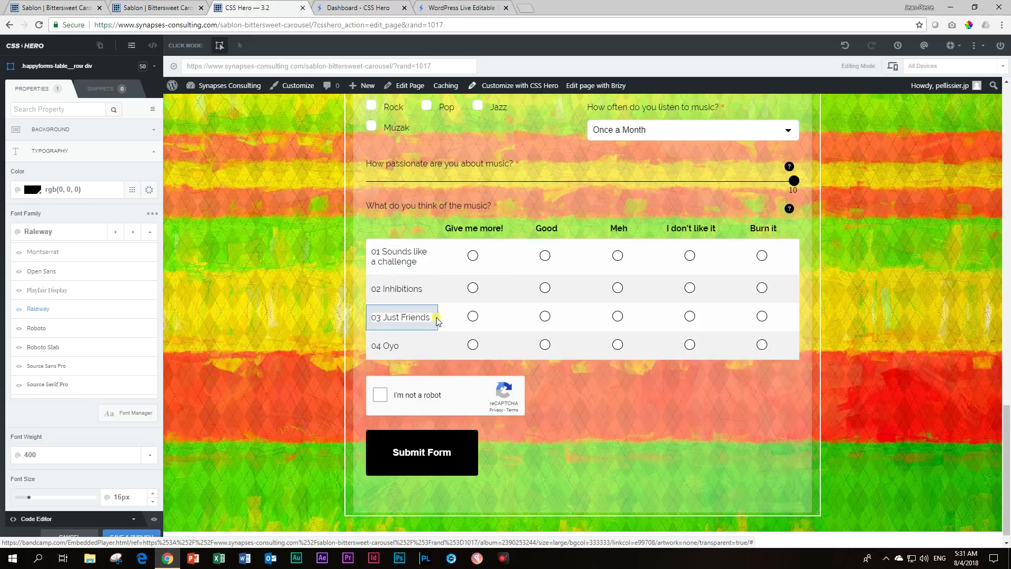
{"action": "scroll", "coordinate": [435, 319], "scroll_direction": "up", "scroll_amount": 3}
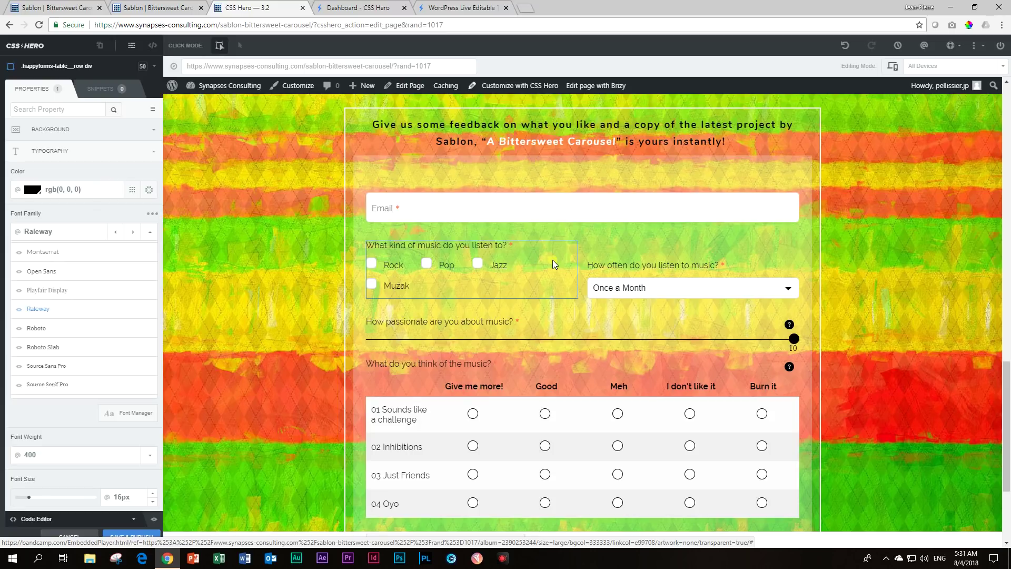
{"action": "scroll", "coordinate": [551, 260], "scroll_direction": "up", "scroll_amount": 4}
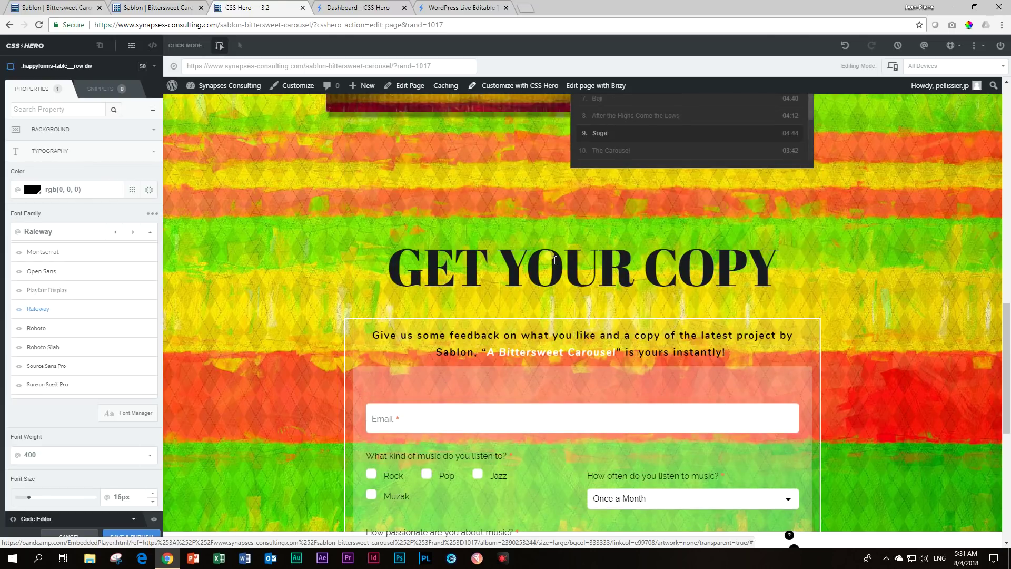
{"action": "scroll", "coordinate": [554, 260], "scroll_direction": "down", "scroll_amount": 7}
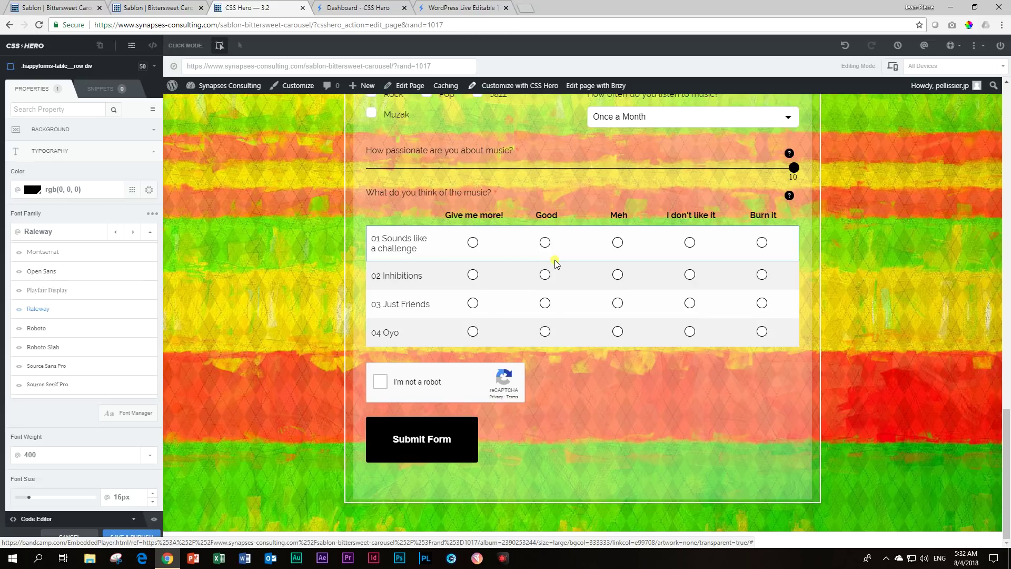
{"action": "scroll", "coordinate": [555, 262], "scroll_direction": "up", "scroll_amount": 8}
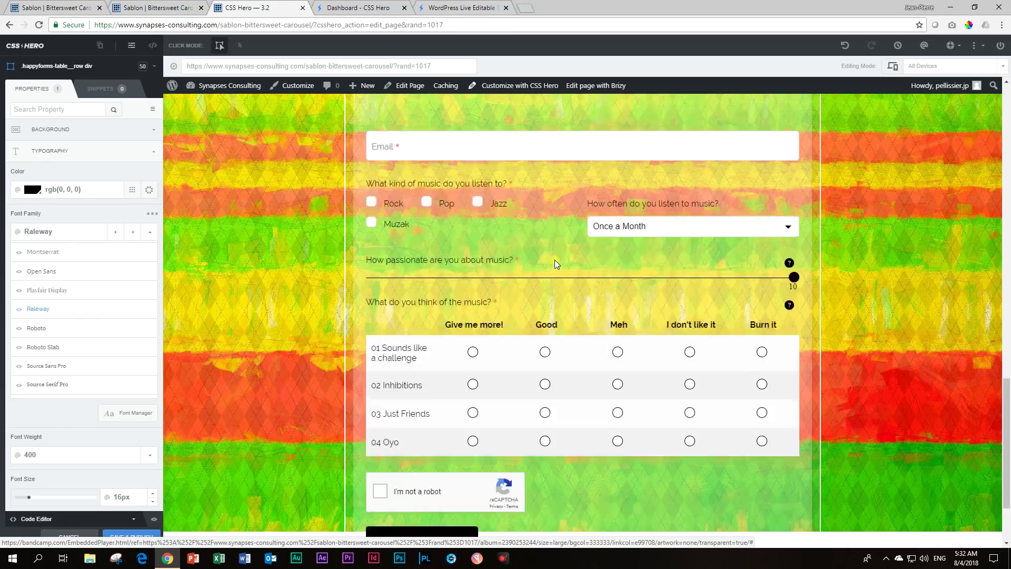
{"action": "scroll", "coordinate": [554, 260], "scroll_direction": "up", "scroll_amount": 3}
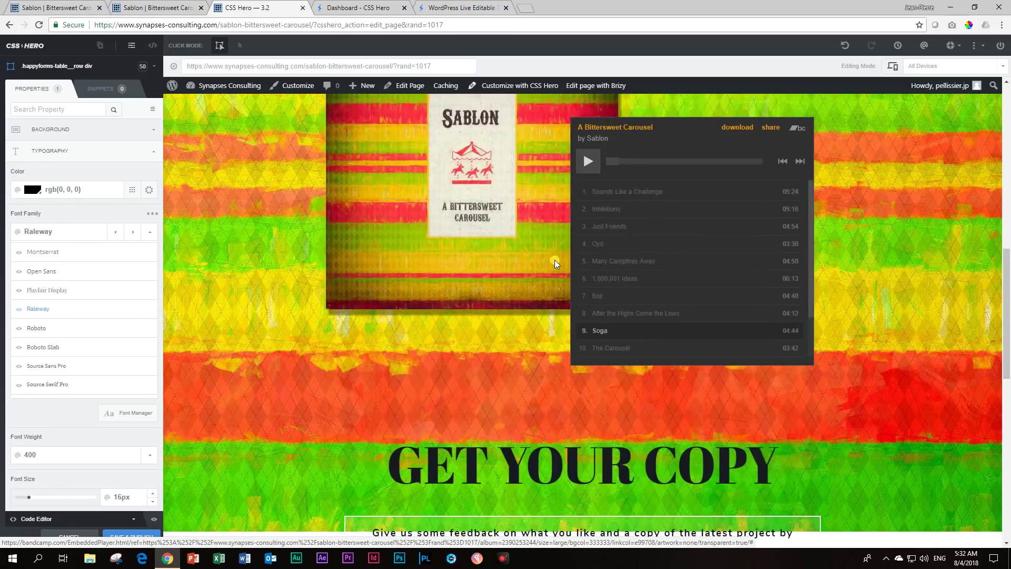
{"action": "scroll", "coordinate": [554, 260], "scroll_direction": "up", "scroll_amount": 7}
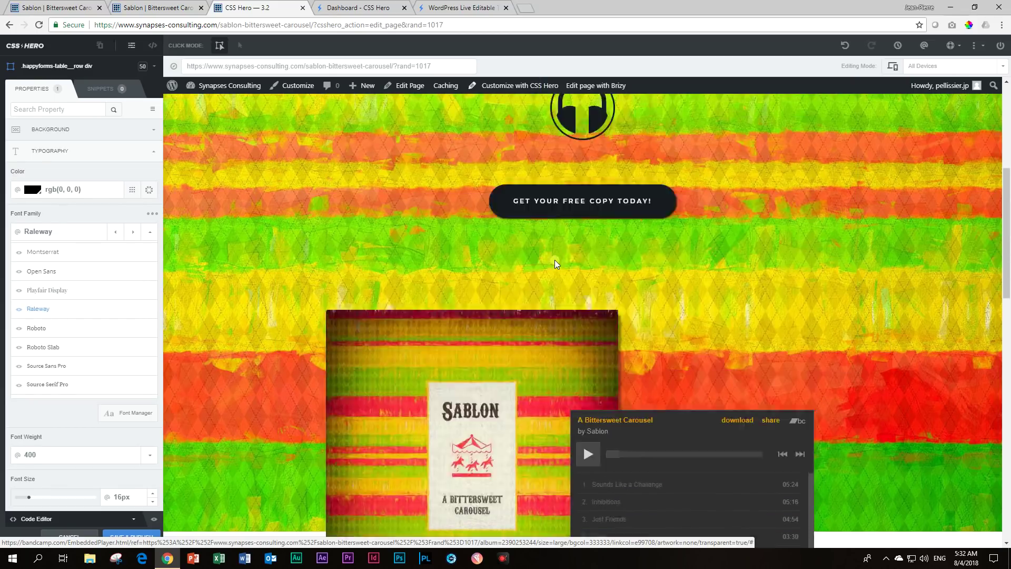
{"action": "key", "text": "ctrl+shift+Tab"}
{"action": "key", "text": "ctrl+shift+Tab"}
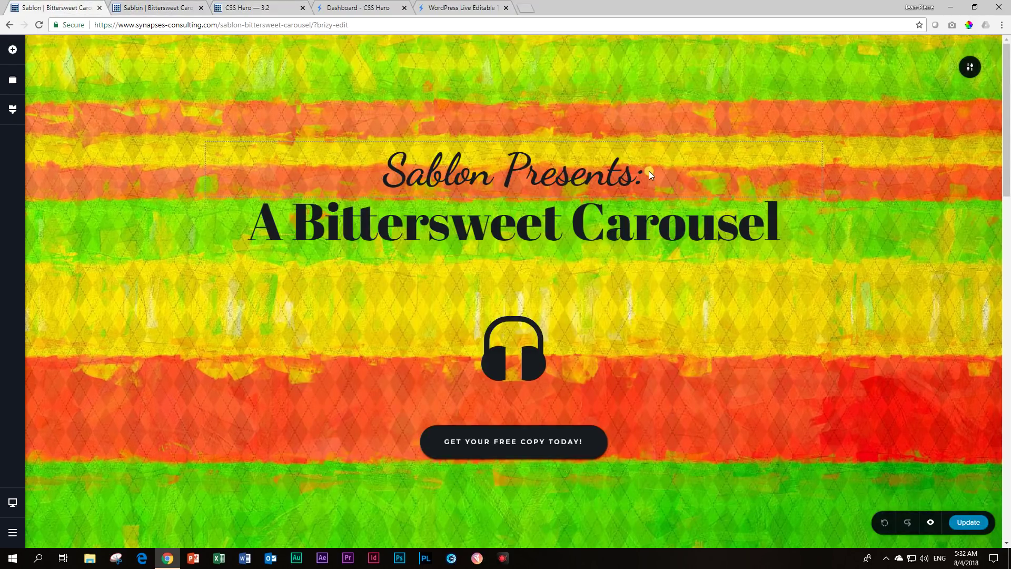
{"action": "scroll", "coordinate": [599, 258], "scroll_direction": "down", "scroll_amount": 14}
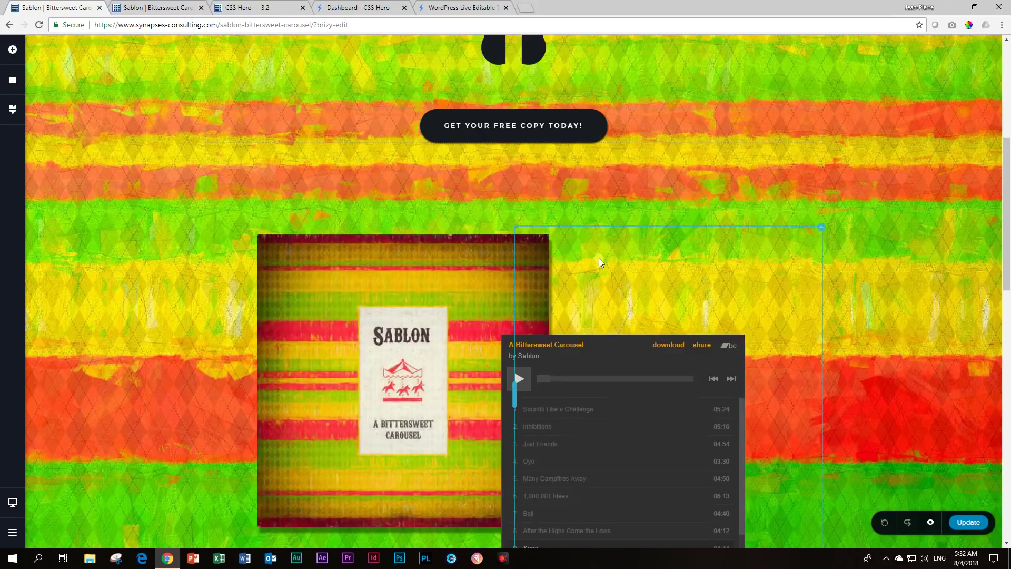
{"action": "scroll", "coordinate": [601, 260], "scroll_direction": "up", "scroll_amount": 7}
{"action": "scroll", "coordinate": [469, 169], "scroll_direction": "up", "scroll_amount": 6}
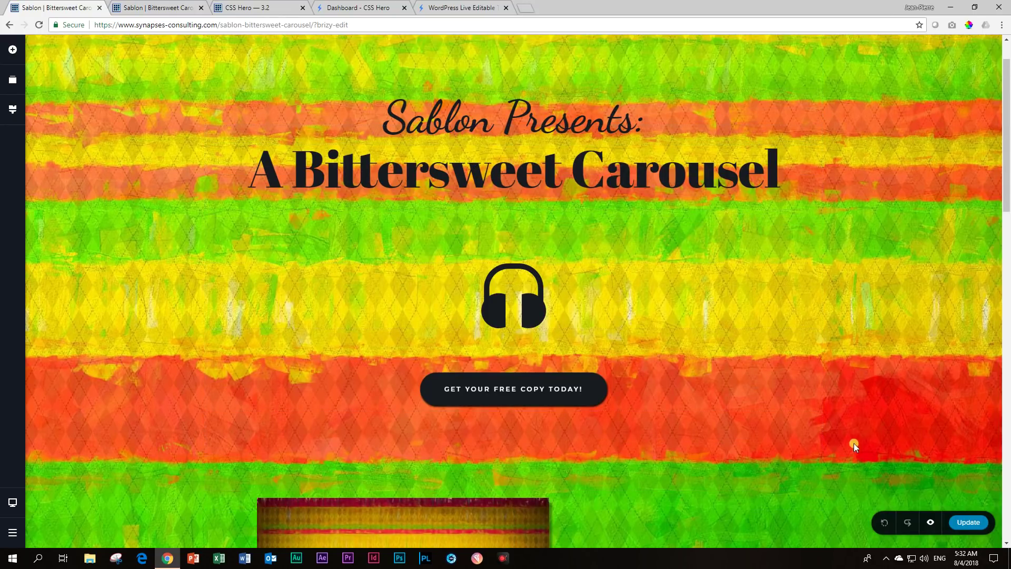
{"action": "left_click", "coordinate": [930, 522]}
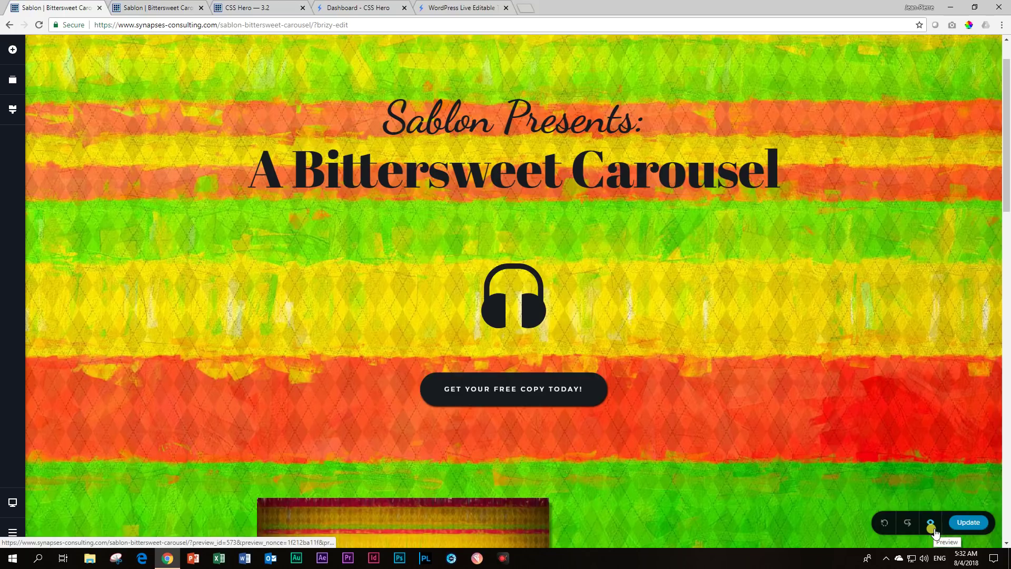
{"action": "left_click", "coordinate": [115, 6]}
{"action": "scroll", "coordinate": [239, 181], "scroll_direction": "up", "scroll_amount": 10}
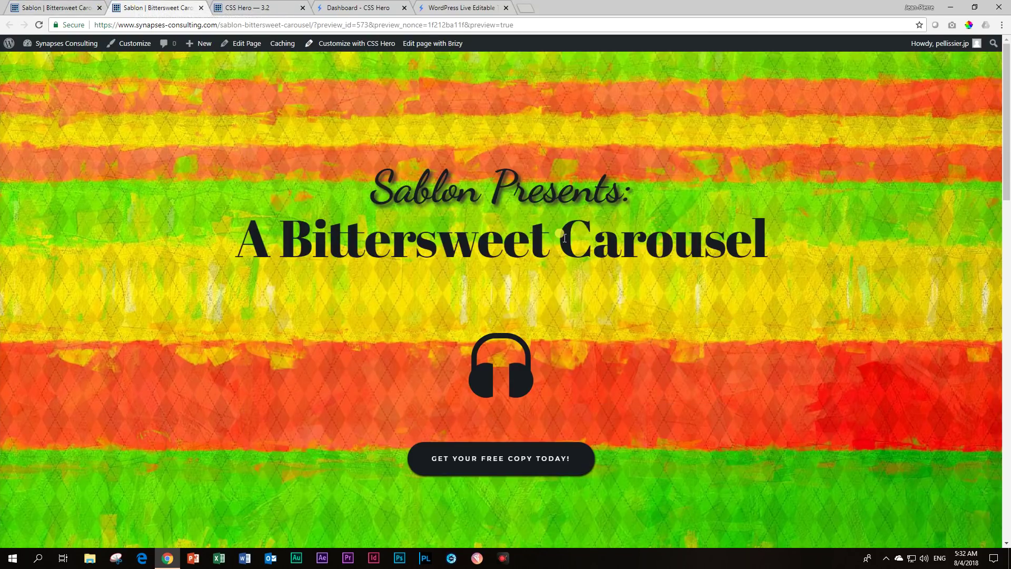
{"action": "left_click", "coordinate": [240, 8]}
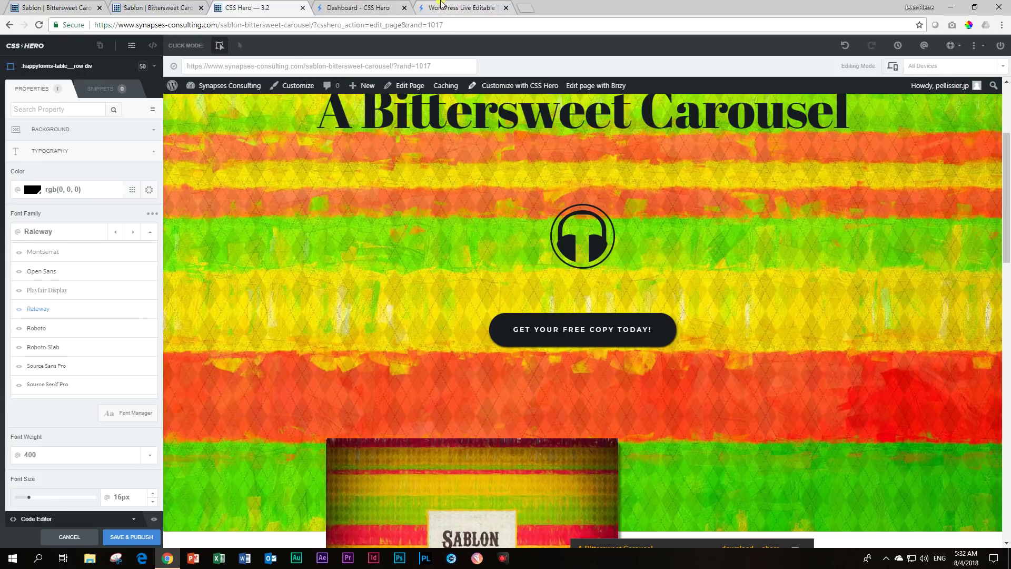
Browse the CSS Hero theme demos gallery, then return to the Sablon landing page preview
{"action": "left_click", "coordinate": [441, 5]}
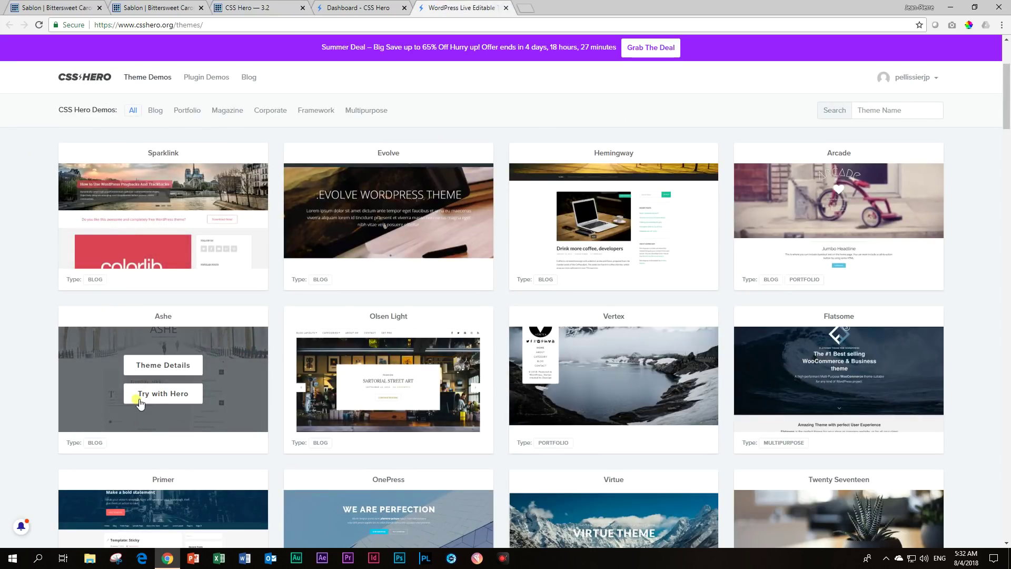
{"action": "scroll", "coordinate": [521, 371], "scroll_direction": "down", "scroll_amount": 5}
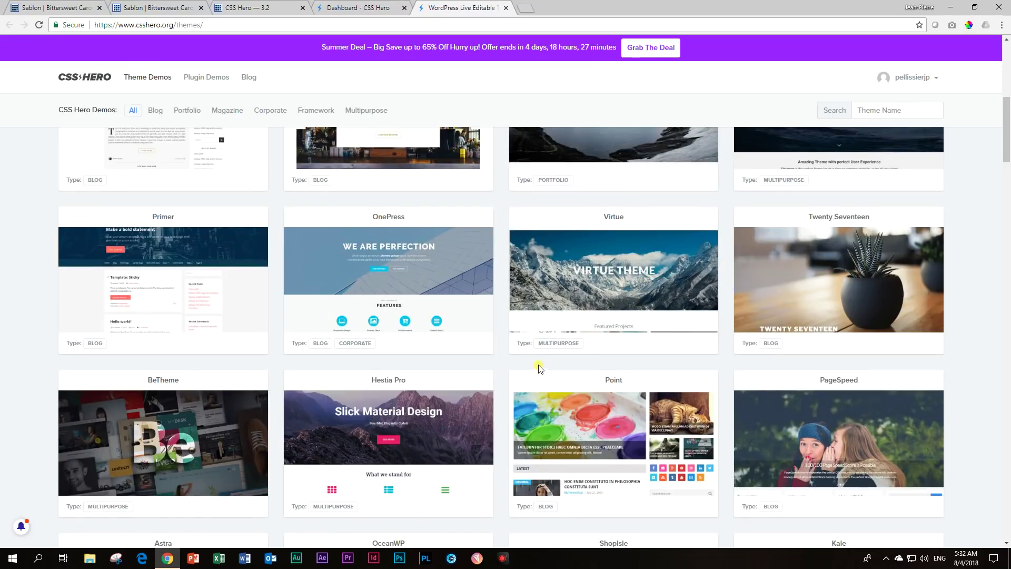
{"action": "scroll", "coordinate": [538, 367], "scroll_direction": "down", "scroll_amount": 2}
{"action": "scroll", "coordinate": [291, 335], "scroll_direction": "down", "scroll_amount": 12}
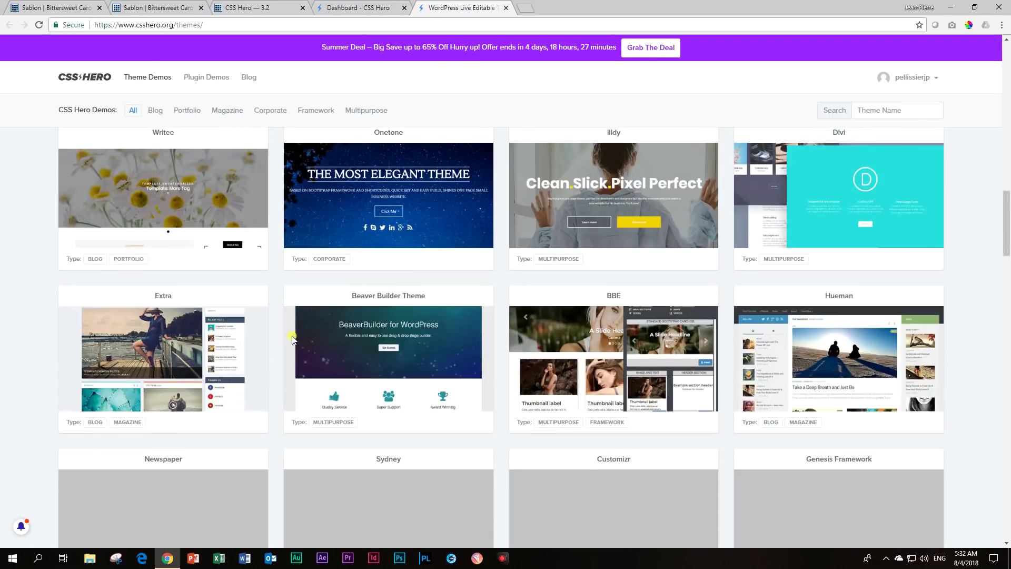
{"action": "scroll", "coordinate": [291, 336], "scroll_direction": "down", "scroll_amount": 6}
{"action": "scroll", "coordinate": [292, 336], "scroll_direction": "up", "scroll_amount": 6}
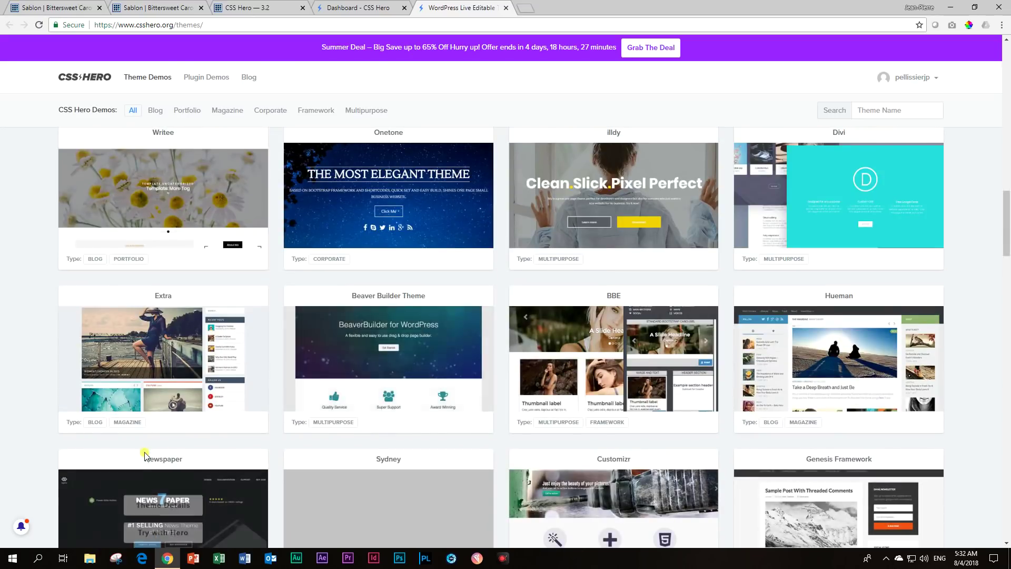
{"action": "scroll", "coordinate": [404, 381], "scroll_direction": "up", "scroll_amount": 4}
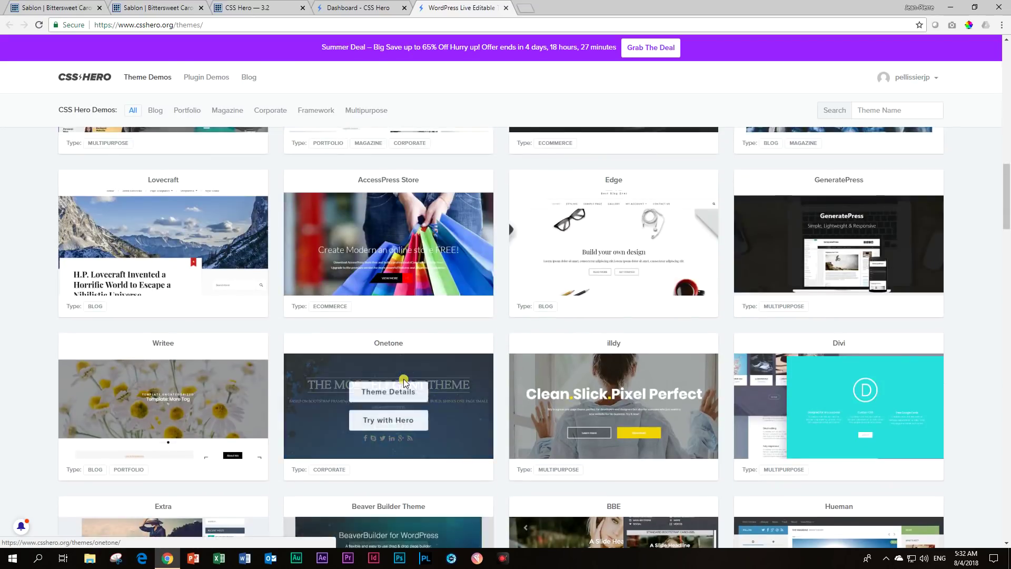
{"action": "scroll", "coordinate": [404, 378], "scroll_direction": "up", "scroll_amount": 4}
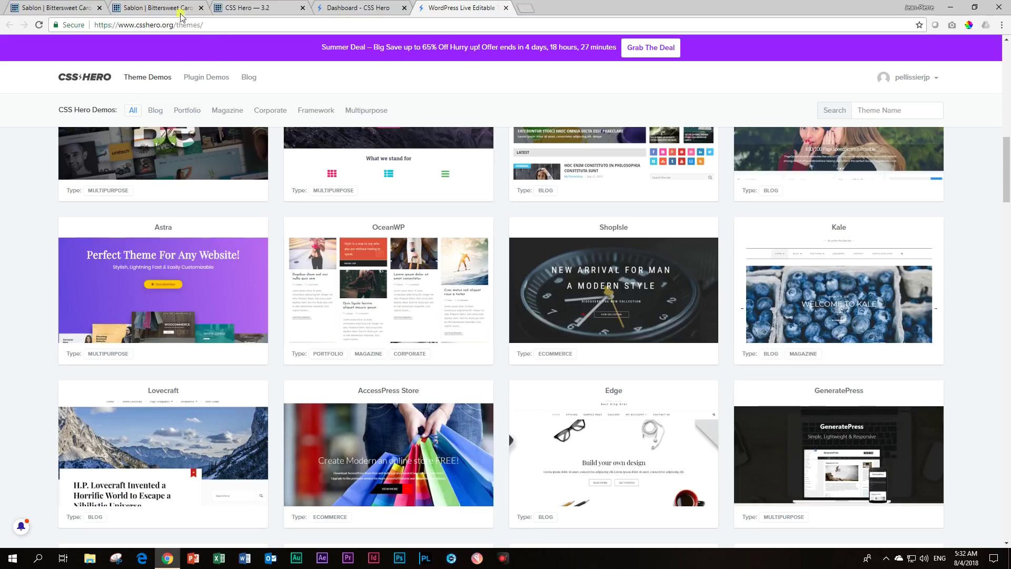
{"action": "left_click", "coordinate": [64, 8]}
Look over the Sablon preview, CSS Hero website and account dashboard tabs
{"action": "left_click", "coordinate": [155, 7]}
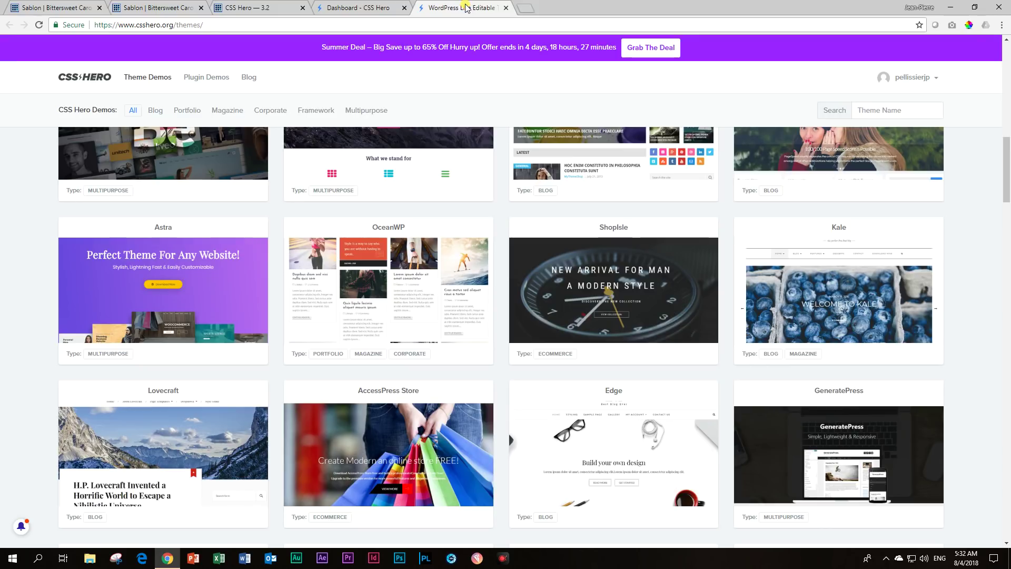
{"action": "left_click", "coordinate": [431, 7]}
{"action": "left_click", "coordinate": [358, 7]}
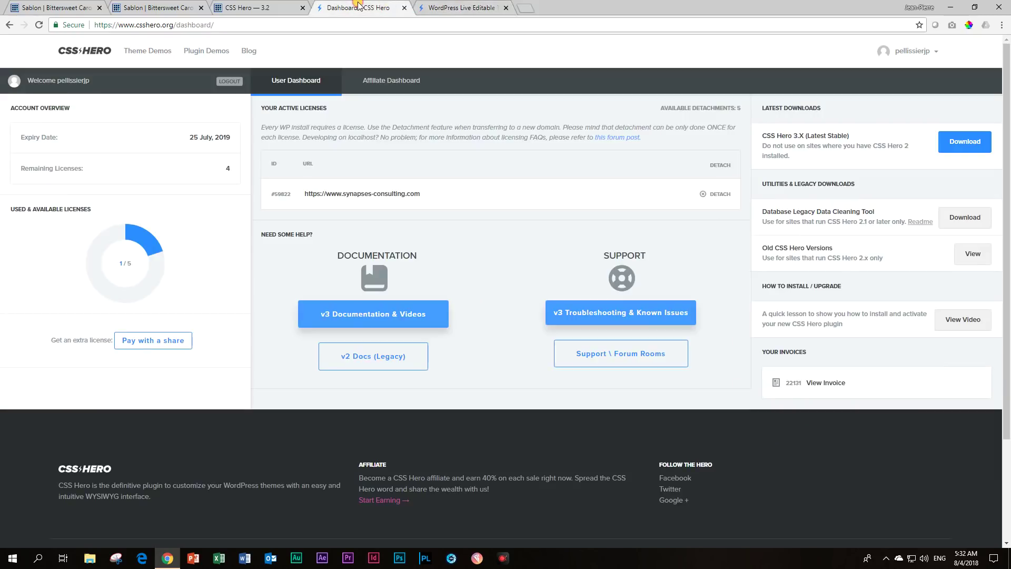
Back in the CSS Hero editor, quit it and confirm with OK
{"action": "left_click", "coordinate": [247, 7]}
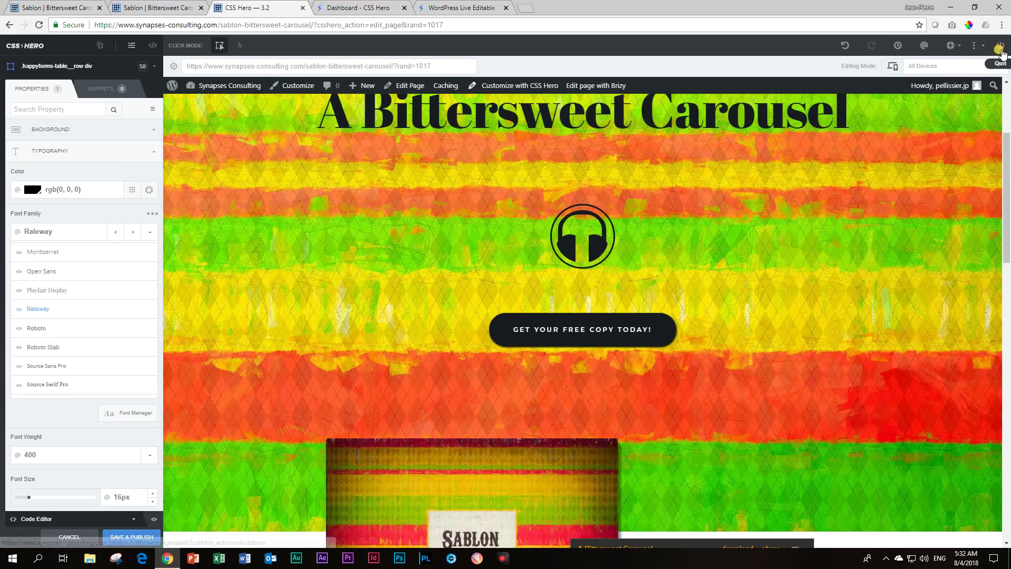
{"action": "left_click", "coordinate": [1000, 45]}
{"action": "left_click", "coordinate": [567, 84]}
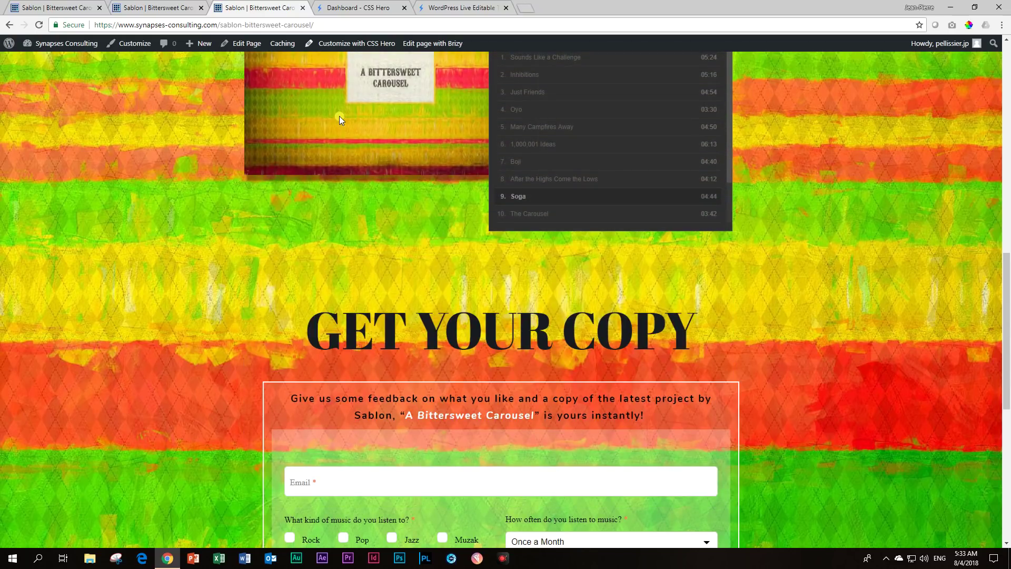
Show the Sablon preview tab scrolled to its title, headphone icon and free-copy button
{"action": "left_click", "coordinate": [198, 4]}
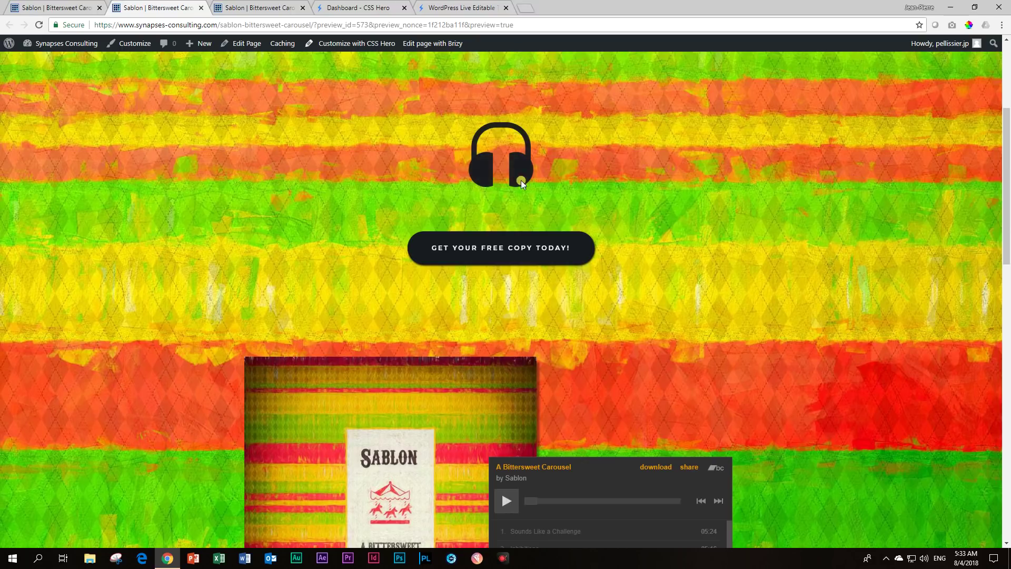
{"action": "scroll", "coordinate": [542, 177], "scroll_direction": "up", "scroll_amount": 1}
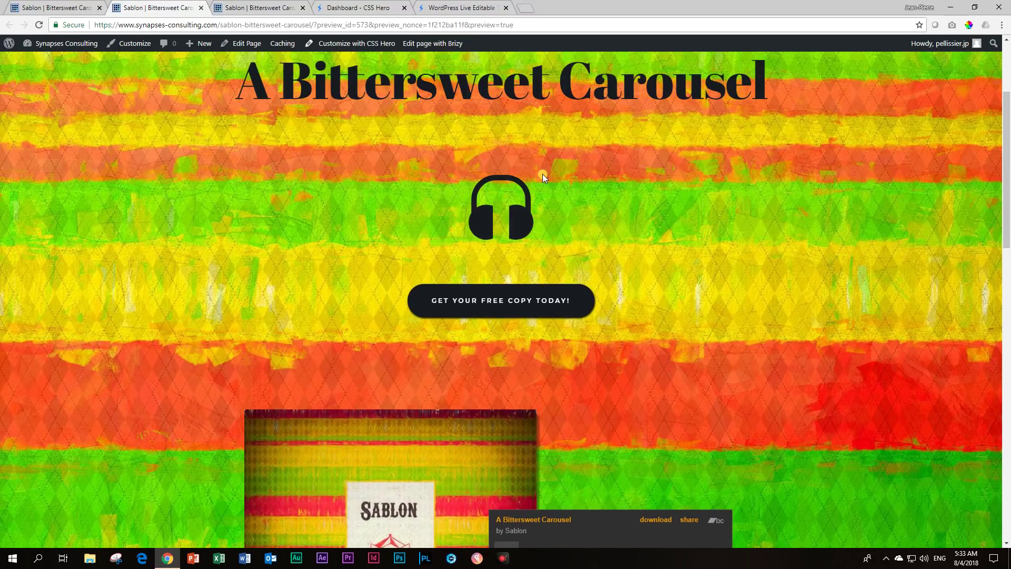
{"action": "scroll", "coordinate": [542, 174], "scroll_direction": "up", "scroll_amount": 3}
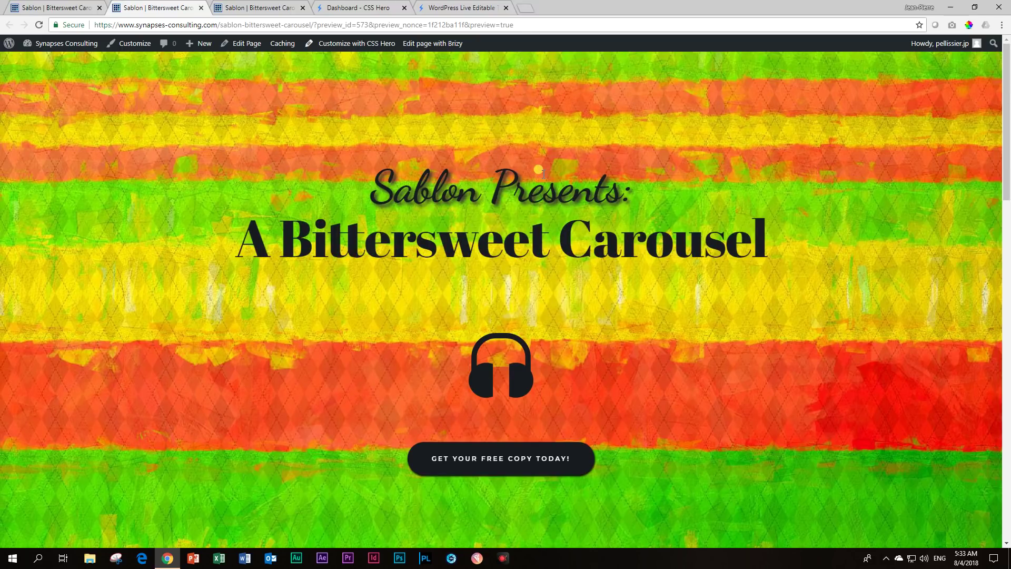